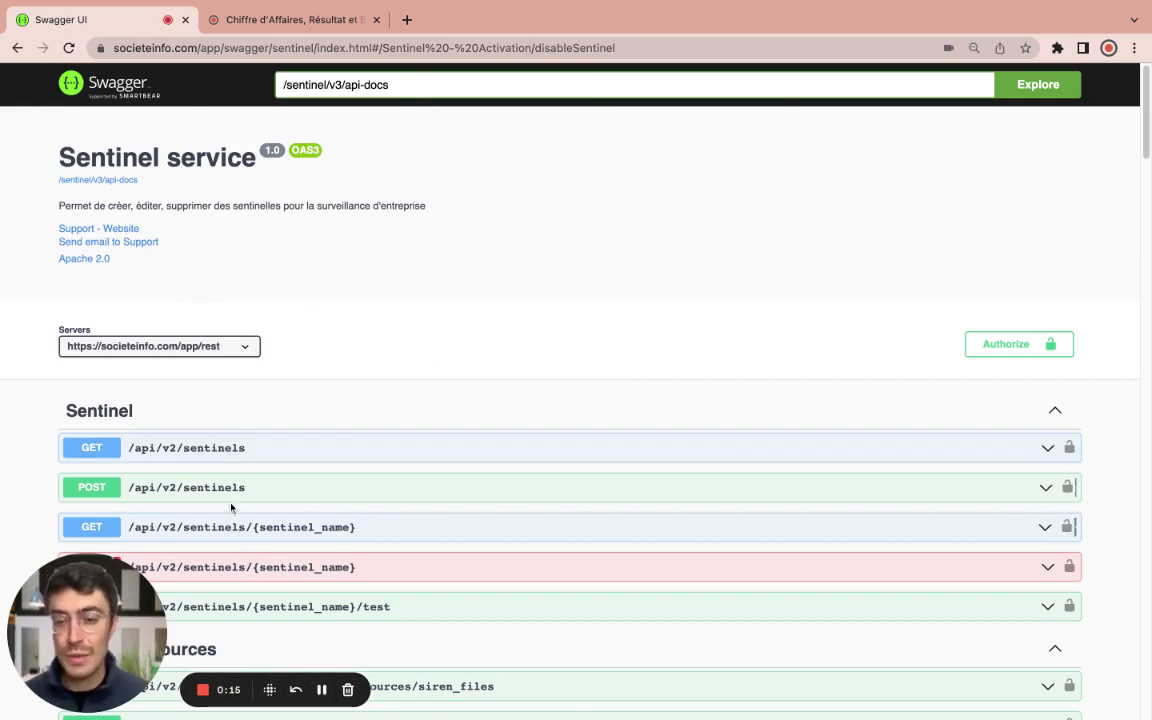
Step: Switch to the Societeinfo company search page in the second browser tab
left_click(327, 20)
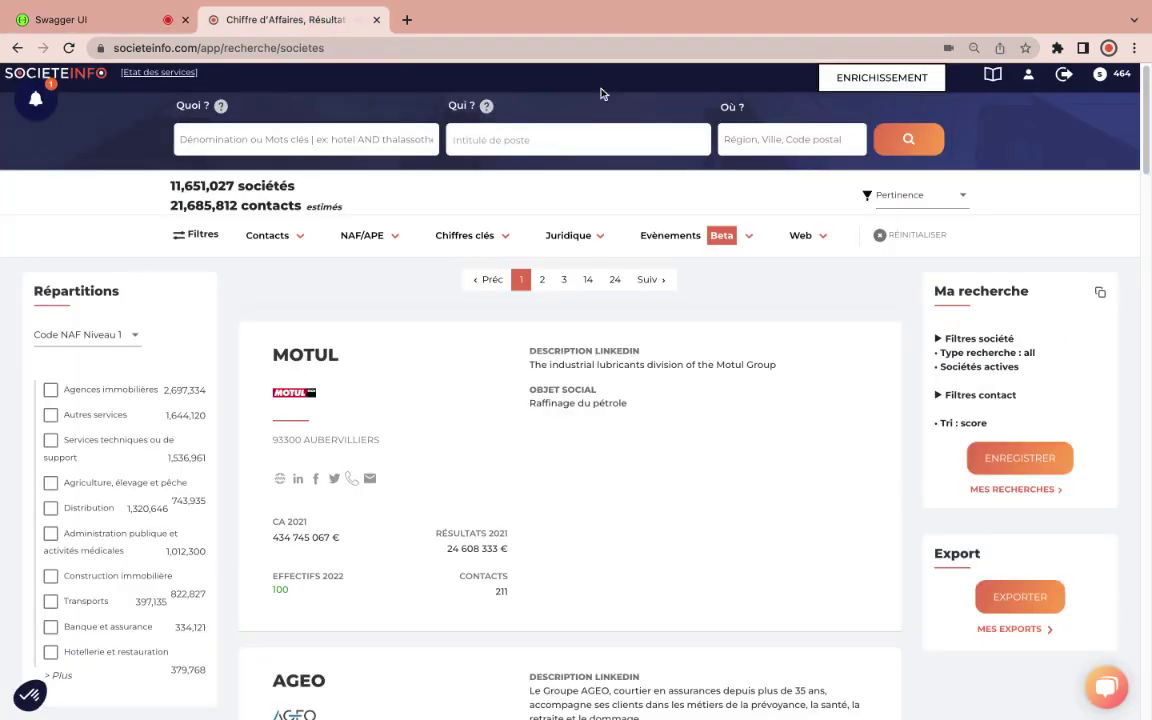
Step: Copy the account's API key from Mon compte > Paramètres API in Societeinfo
left_click(1029, 79)
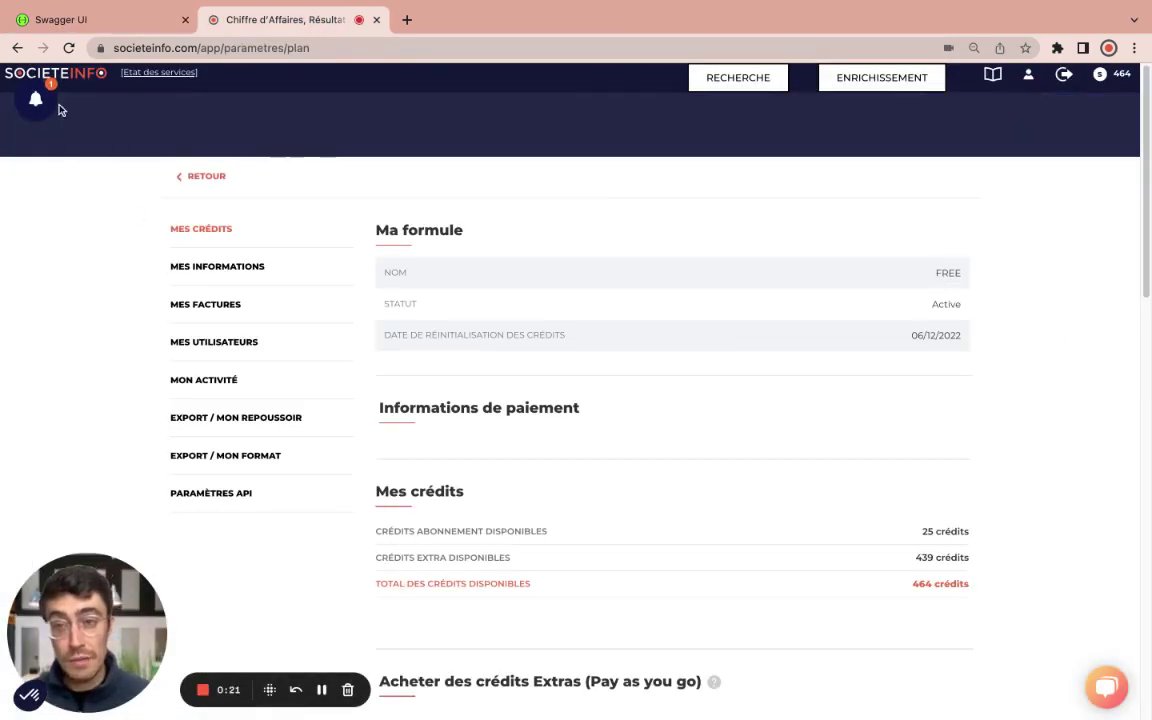
left_click(213, 497)
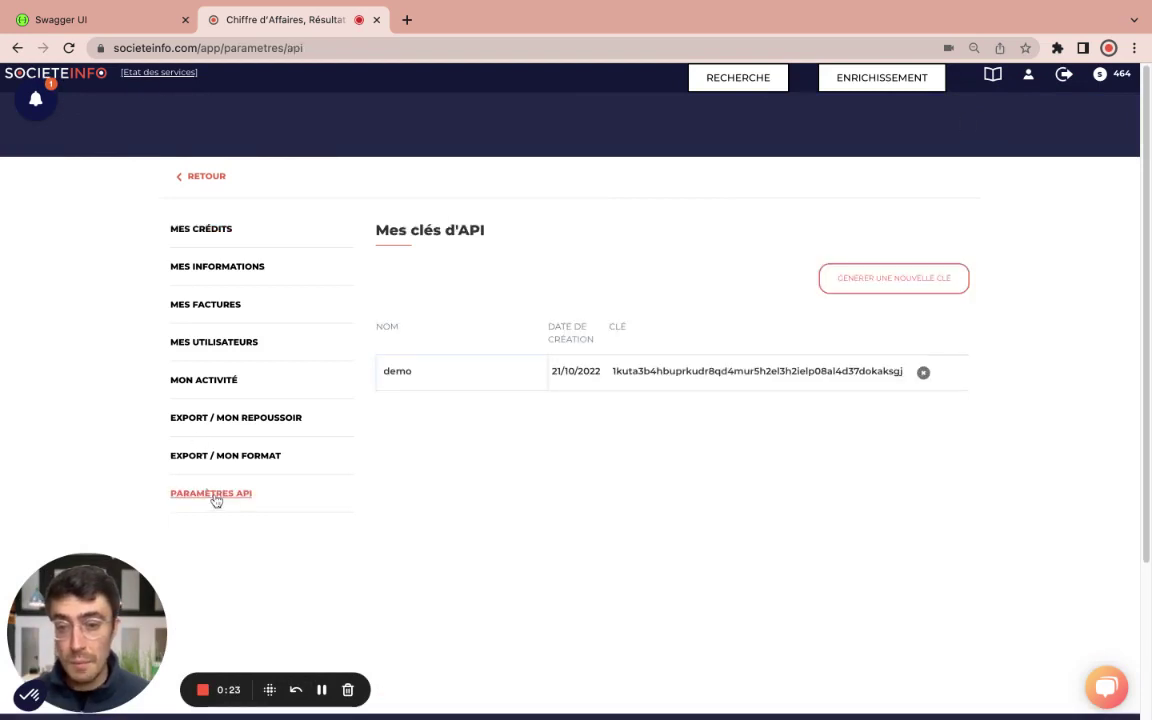
double_click(780, 370)
Step: Authorize the Swagger Sentinel docs with the copied key as X-API-KEY
left_click(105, 20)
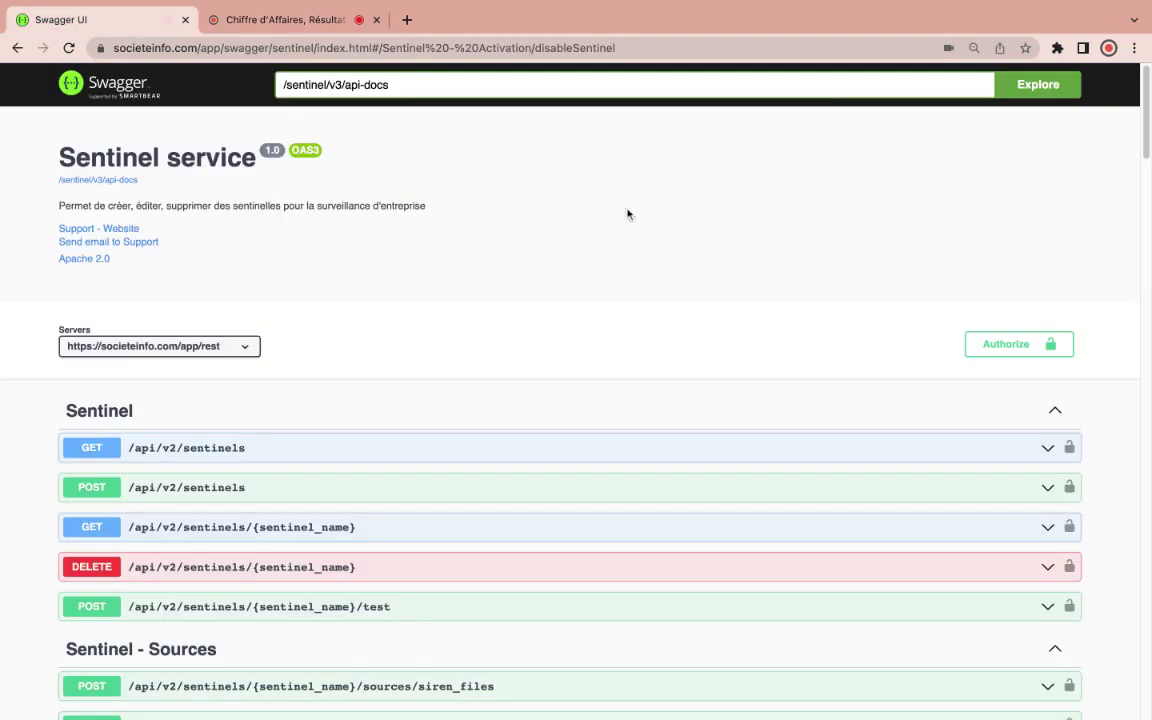
left_click(1024, 348)
key("super+v")
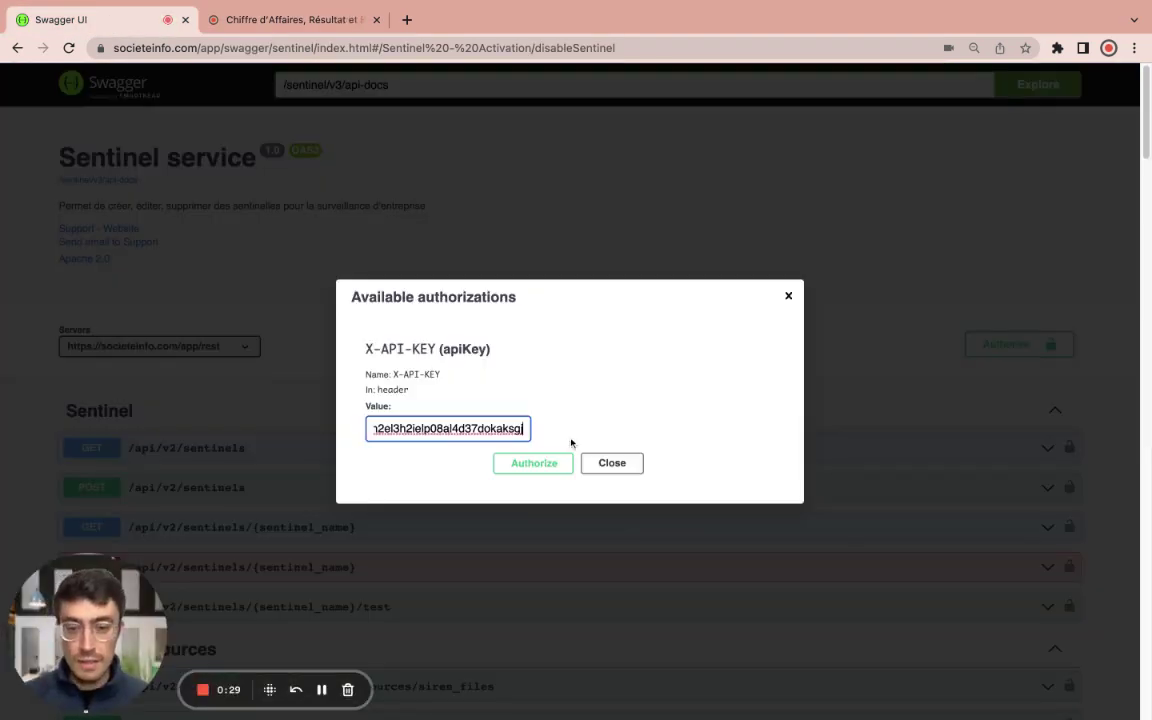
left_click(559, 467)
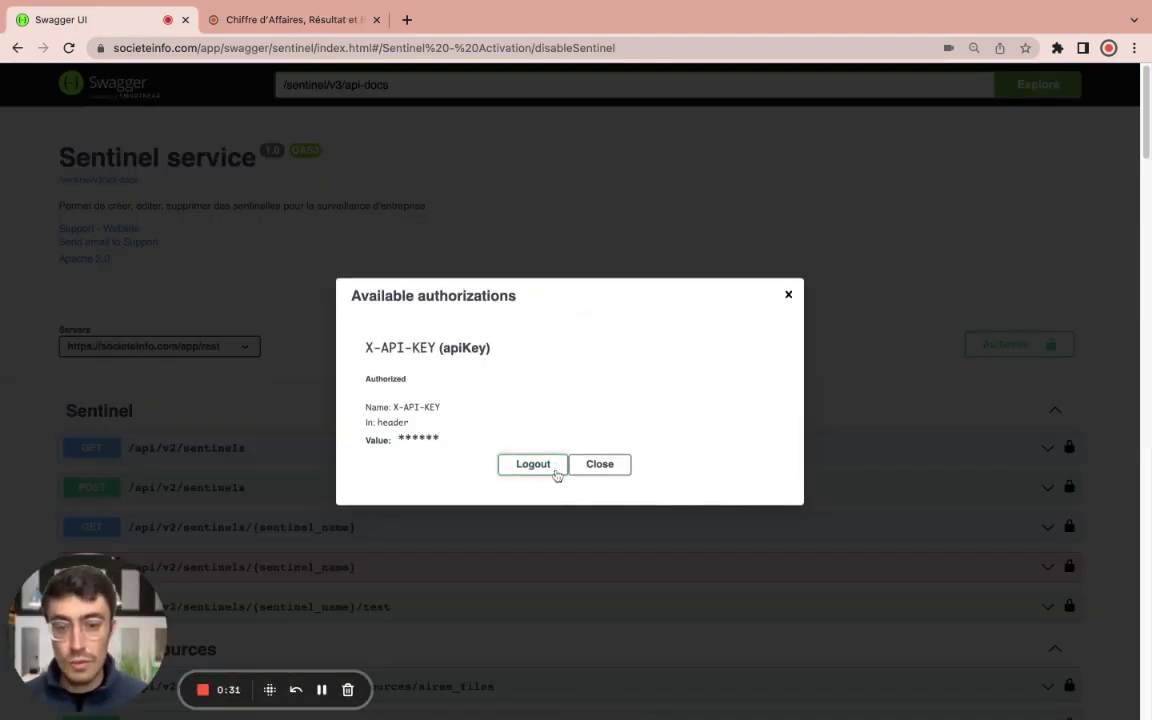
left_click(590, 472)
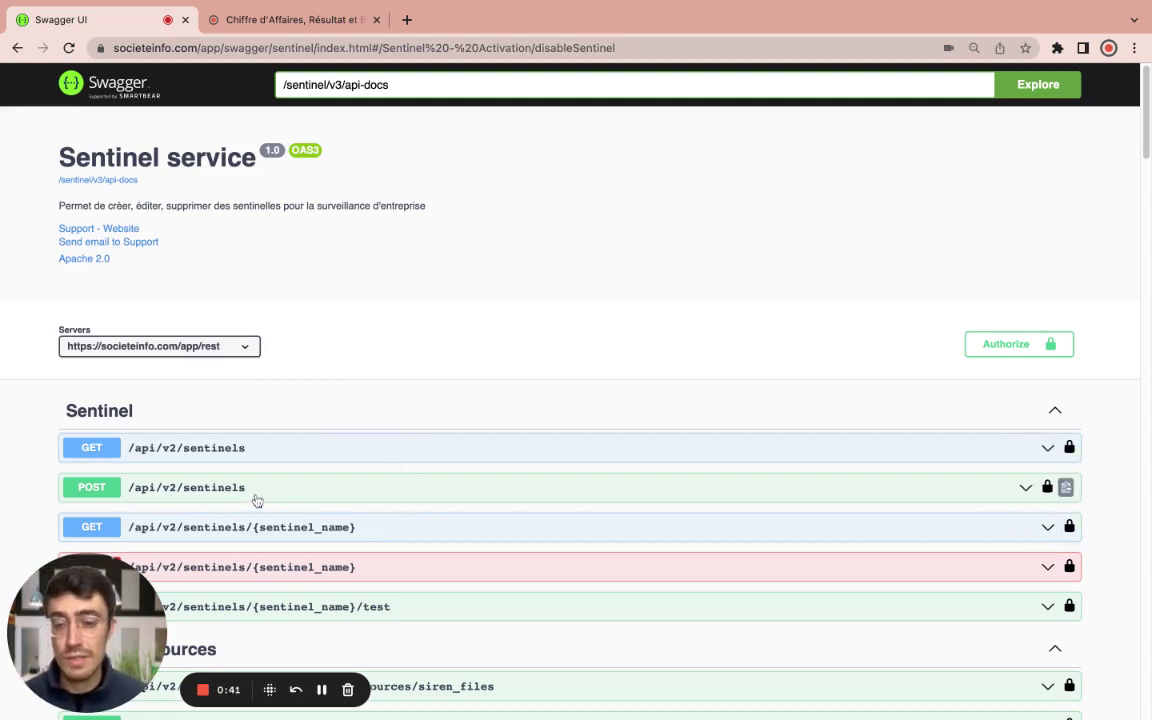
Step: Create sentinel 'demo_adrien_video' with POST /api/v2/sentinels, then collapse the operation
left_click(191, 496)
scroll(300, 500, "down", 5)
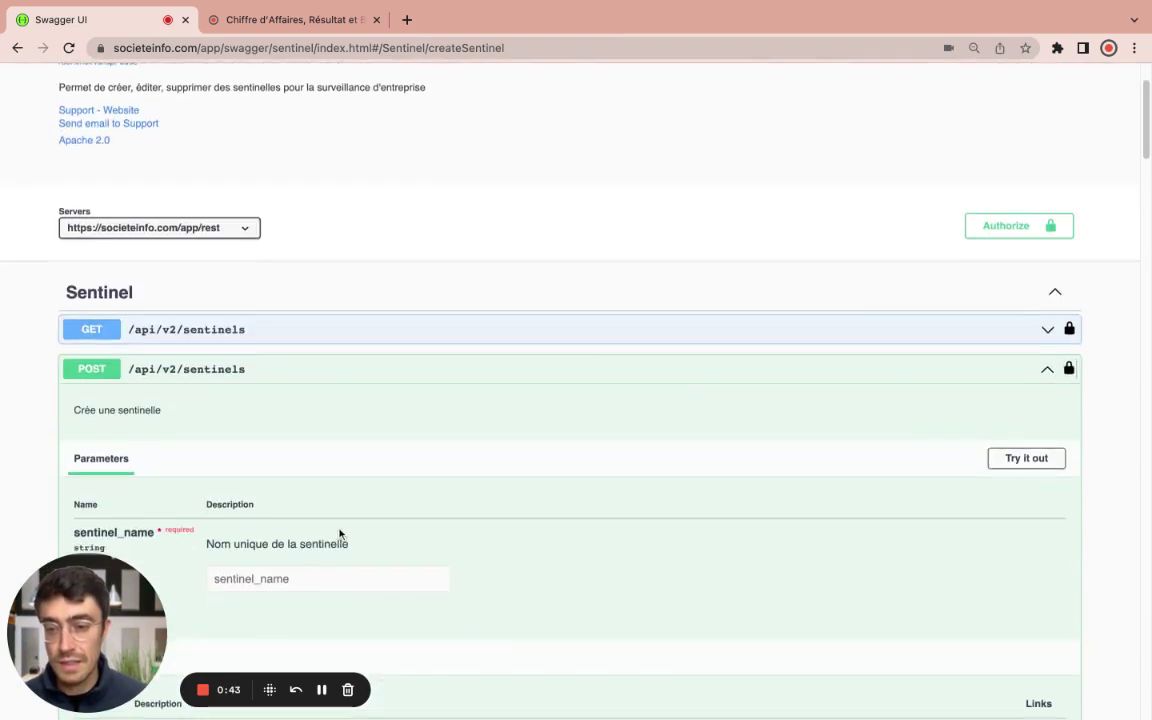
left_click(1016, 345)
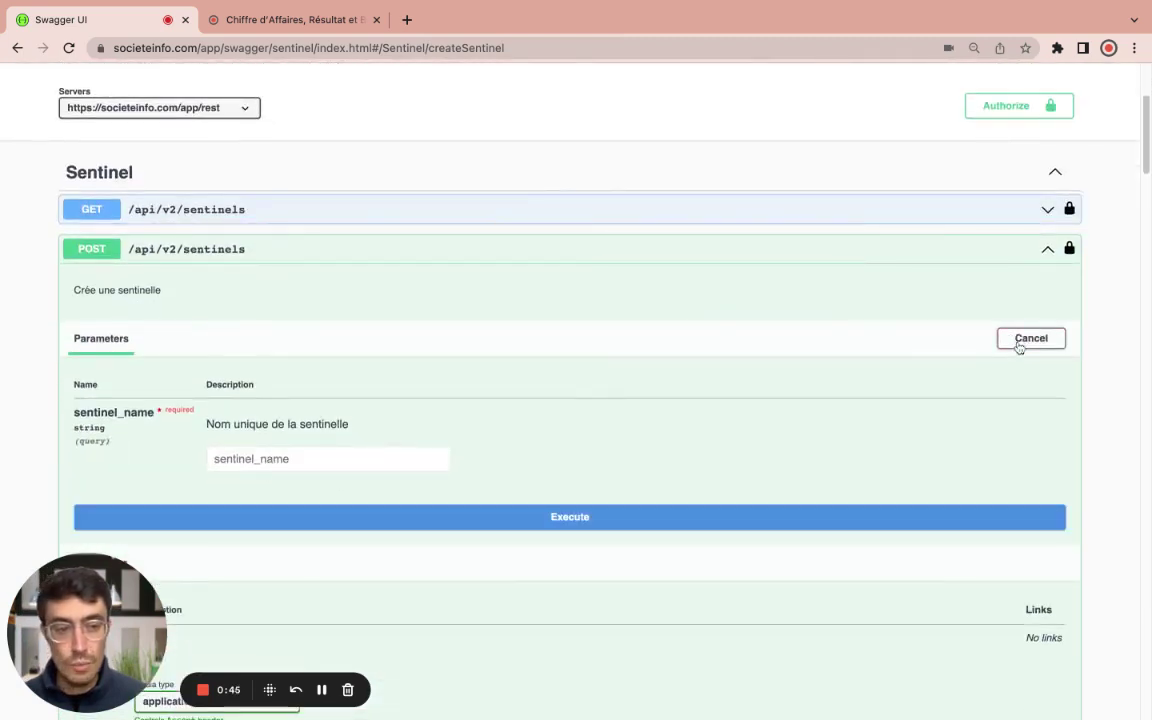
left_click(270, 463)
type("demo")
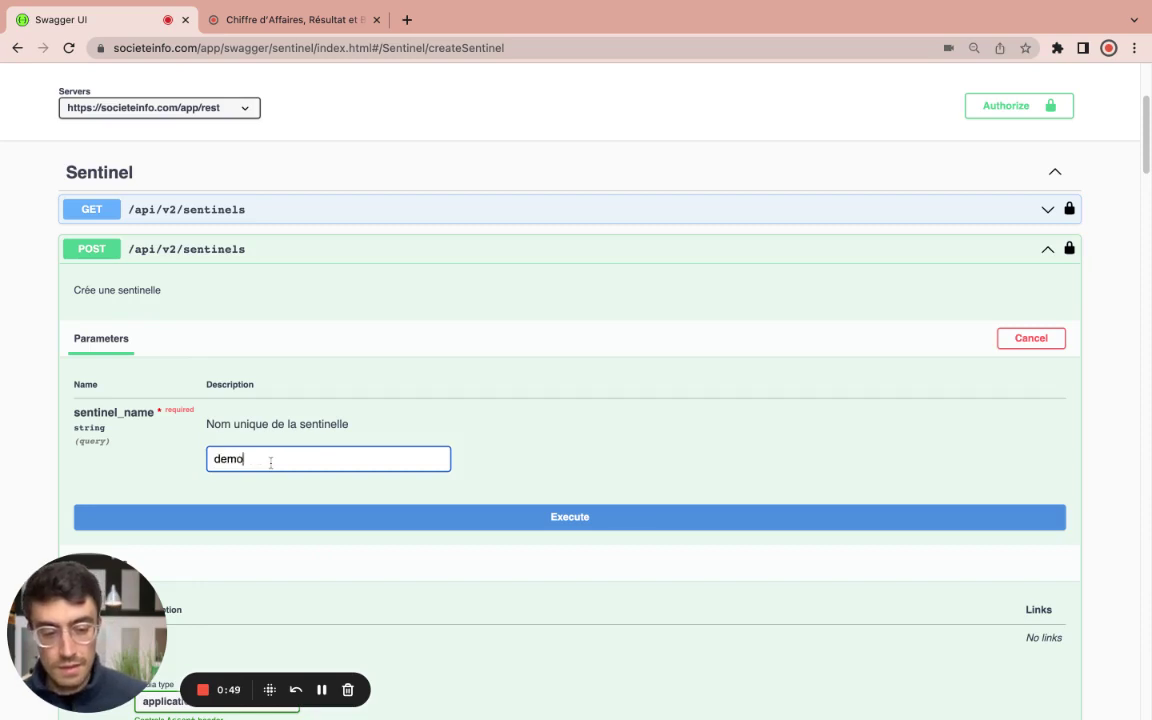
type("_adri")
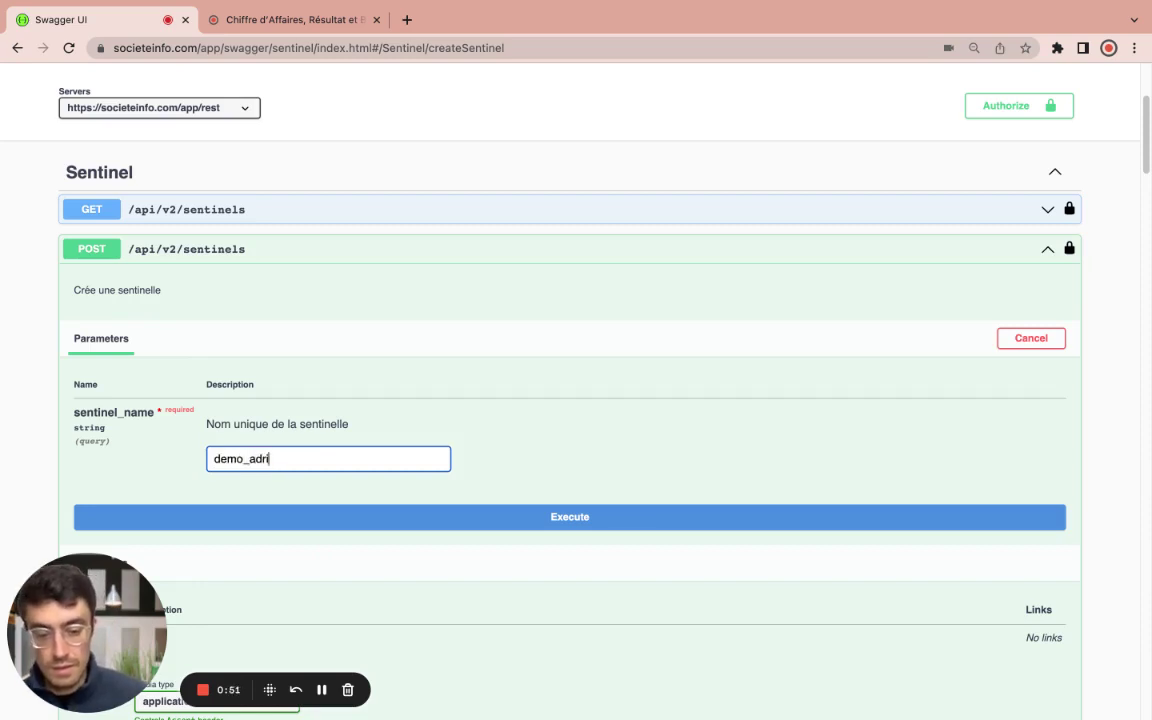
type("en_video")
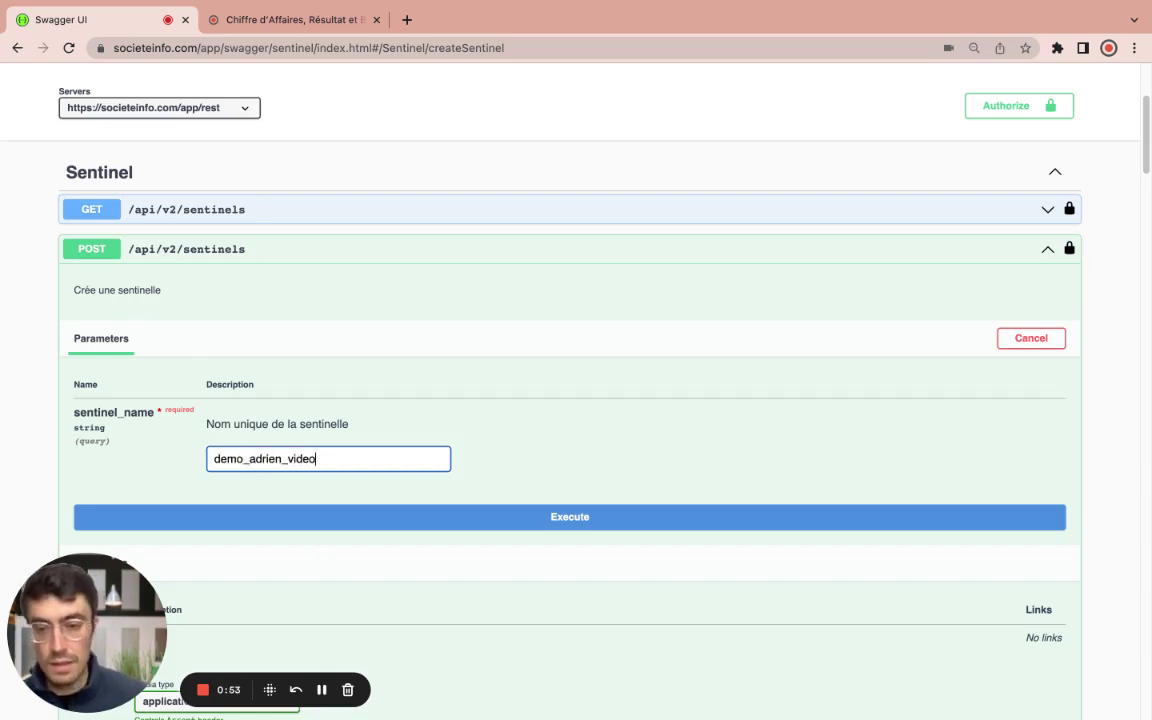
left_click(571, 524)
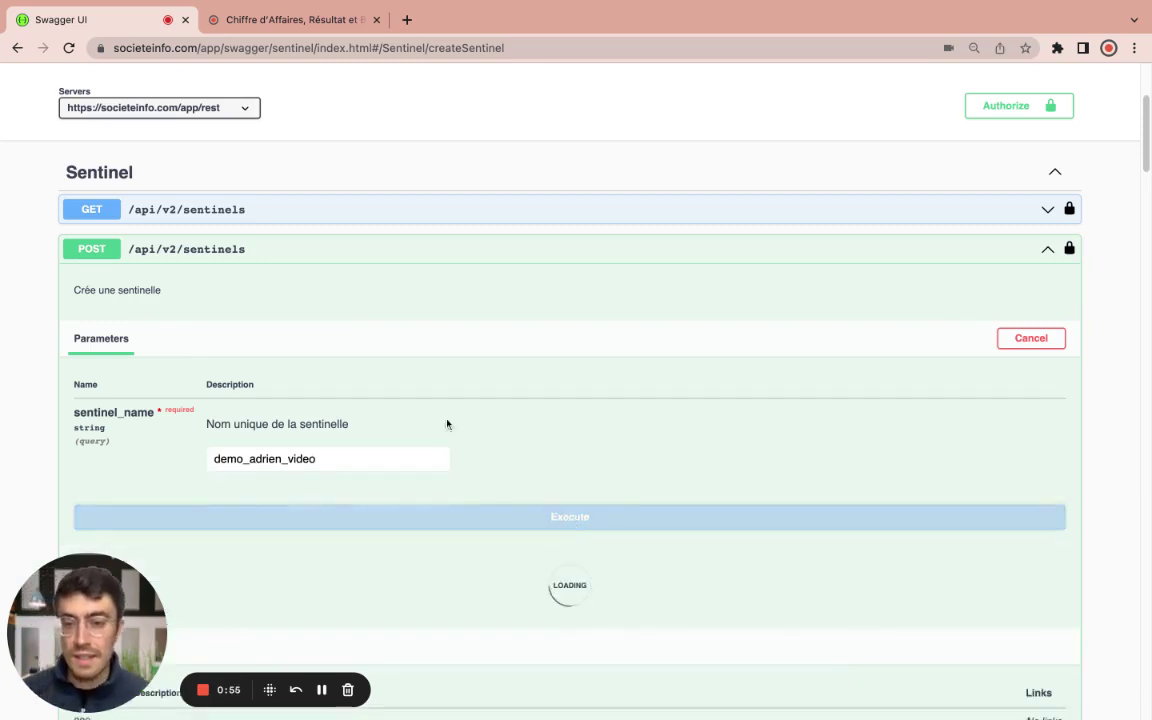
left_click(396, 258)
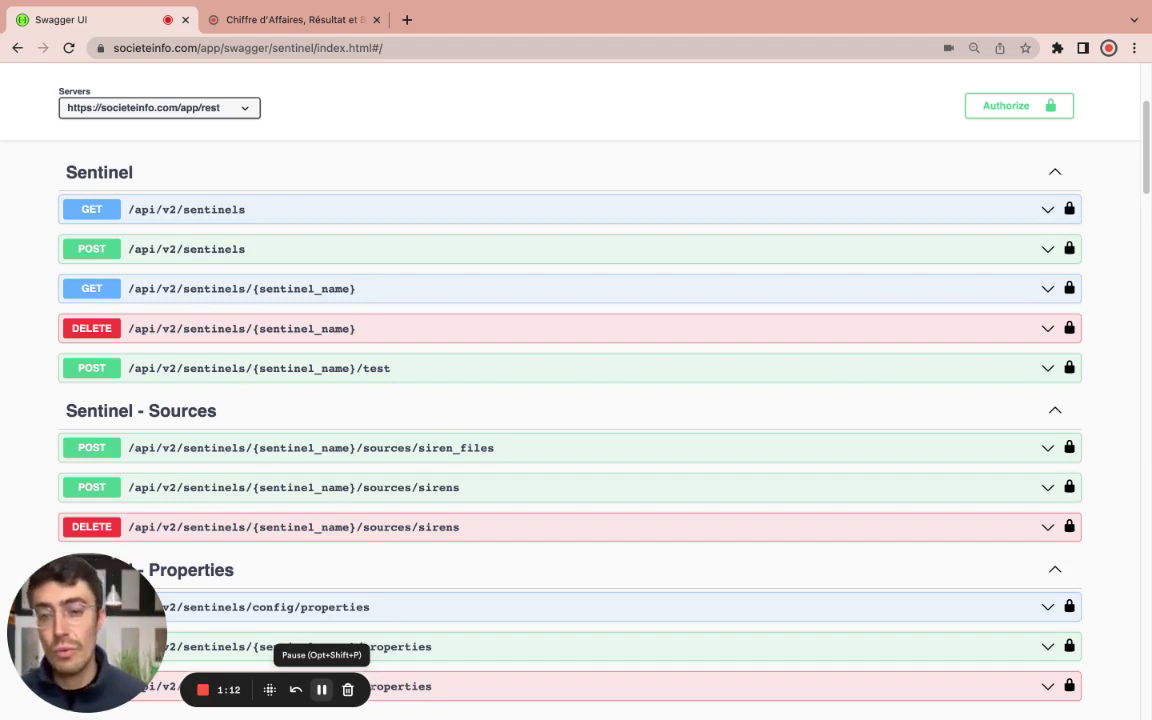
Step: Set sentinel_name to demo_adrien_video in the siren_files upload operation
left_click(471, 453)
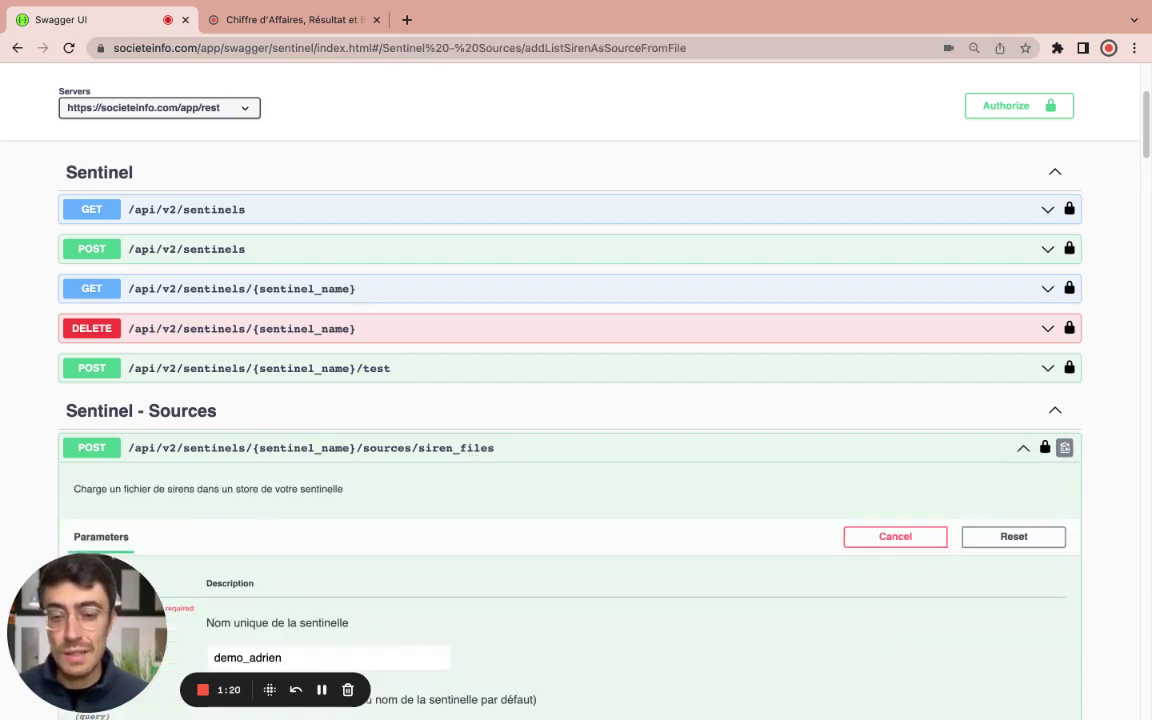
scroll(415, 554, "down", 4)
left_click(323, 467)
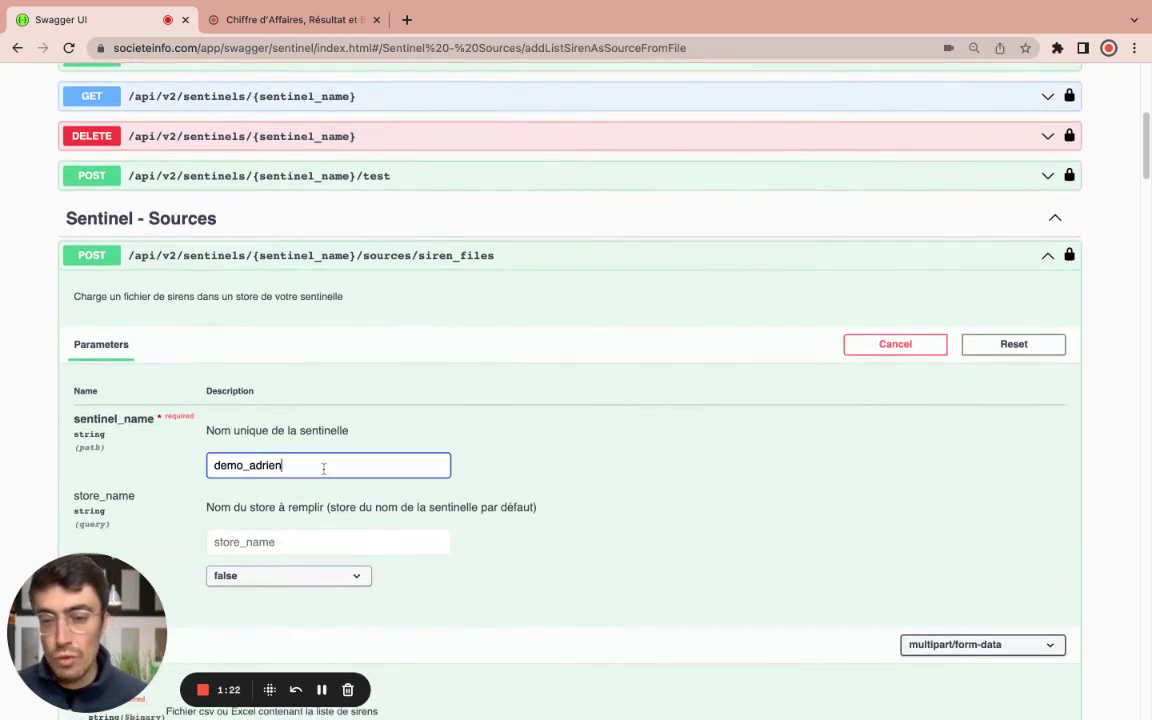
type("_")
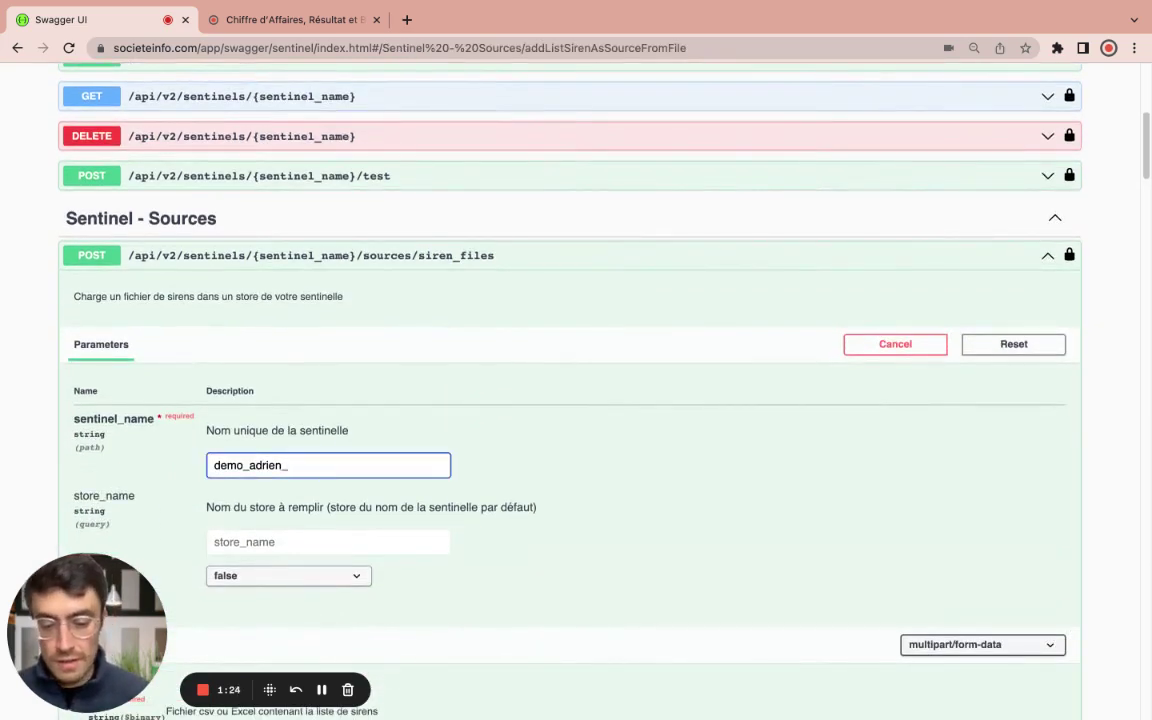
type("video")
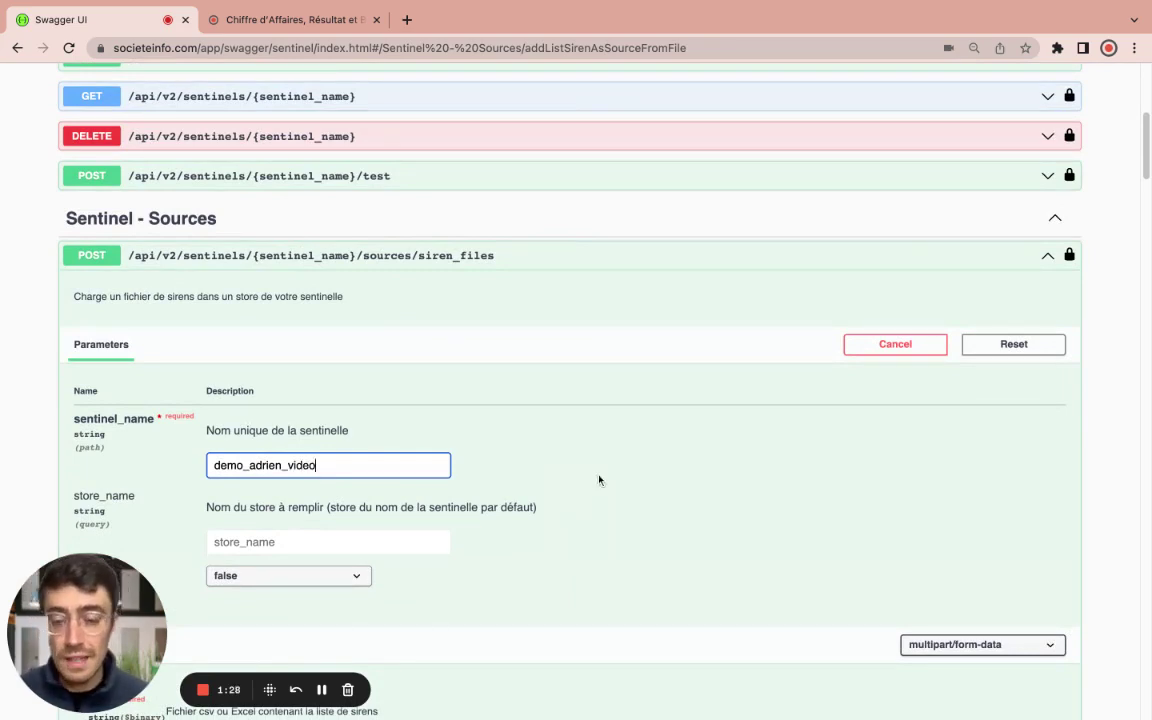
Step: Upload 'Programmation informatique - siren only.csv' and confirm the 200 response quoting 2656 credits
scroll(599, 478, "down", 3)
scroll(185, 465, "down", 2)
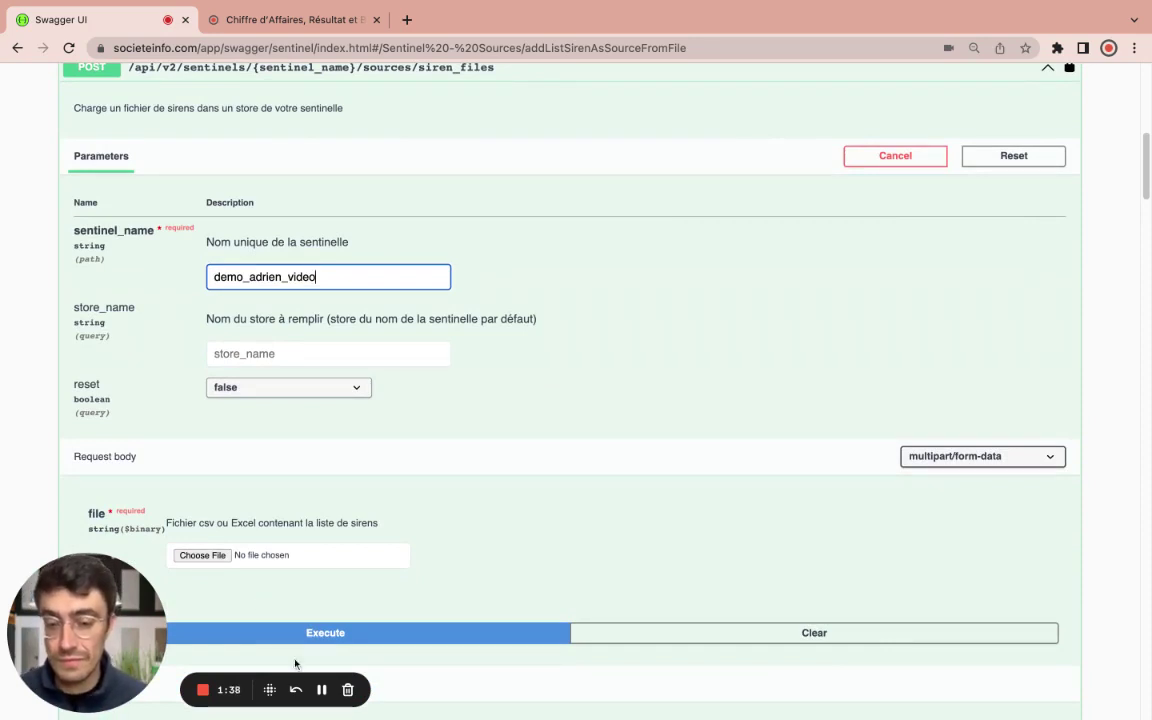
key("Return")
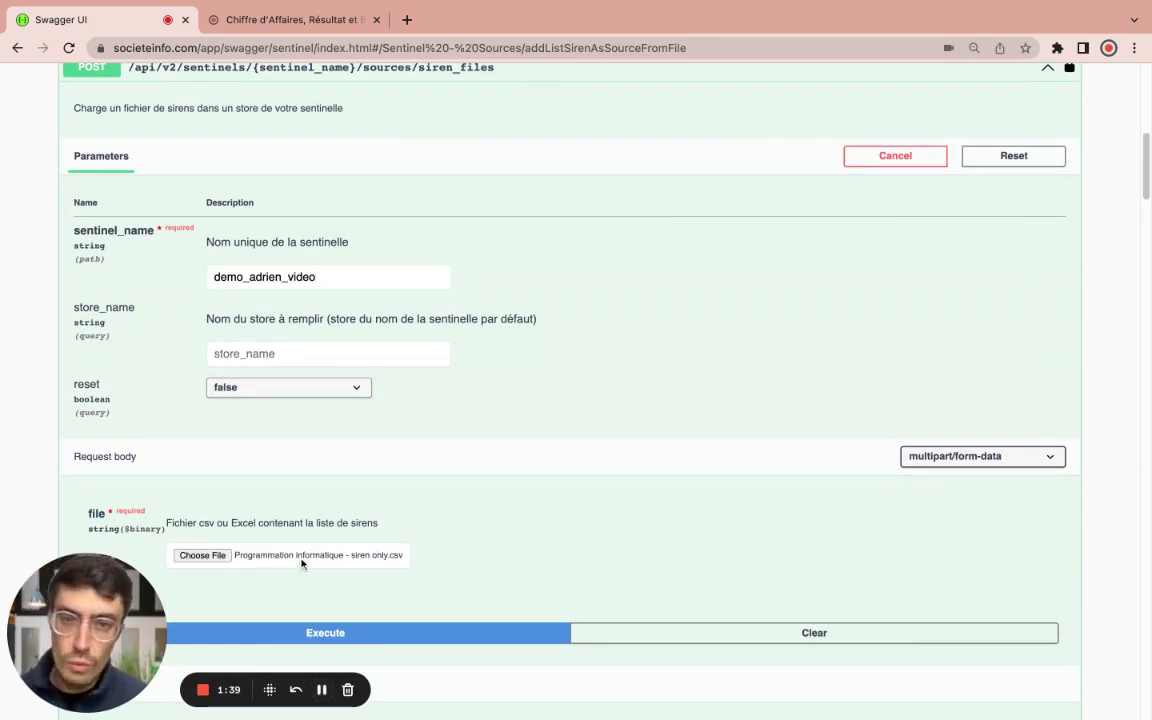
left_click(331, 634)
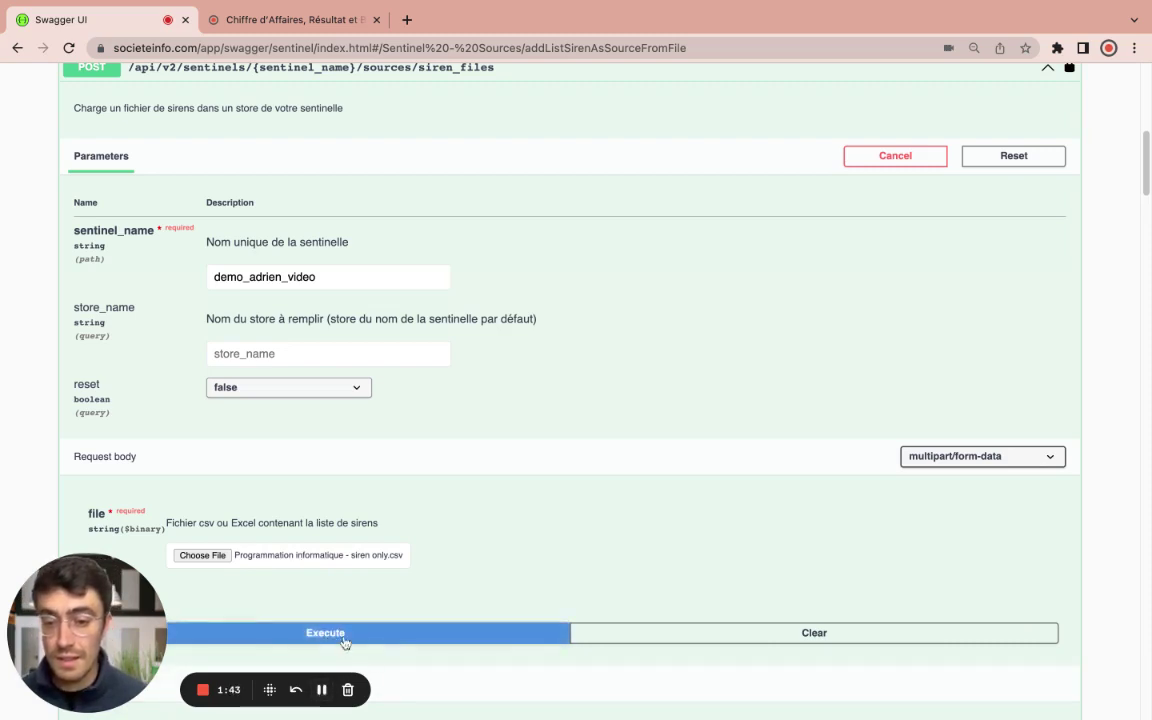
left_click(343, 637)
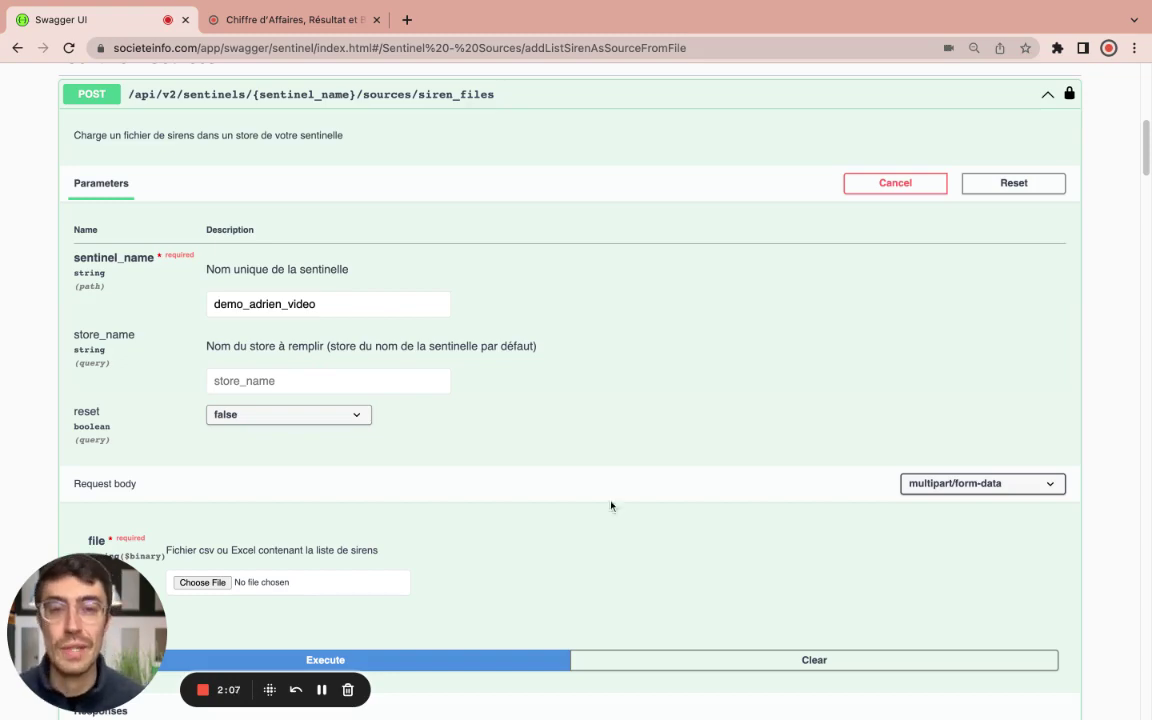
scroll(499, 421, "down", 5)
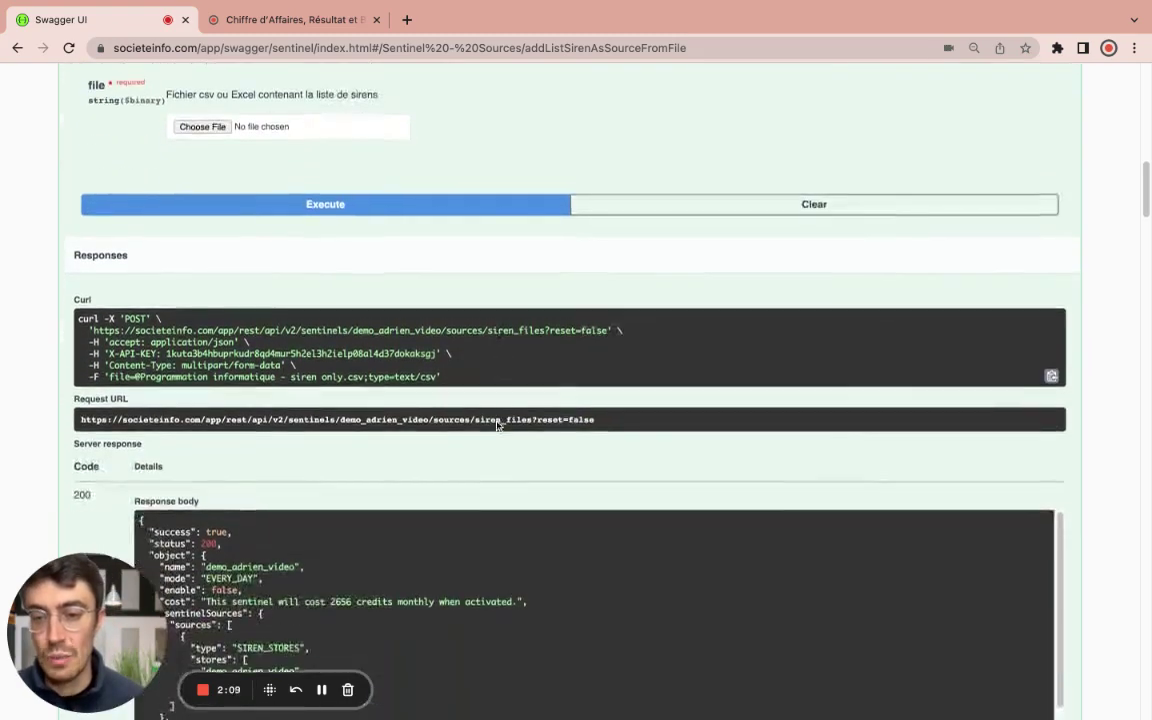
scroll(497, 424, "up", 3)
scroll(497, 426, "up", 2)
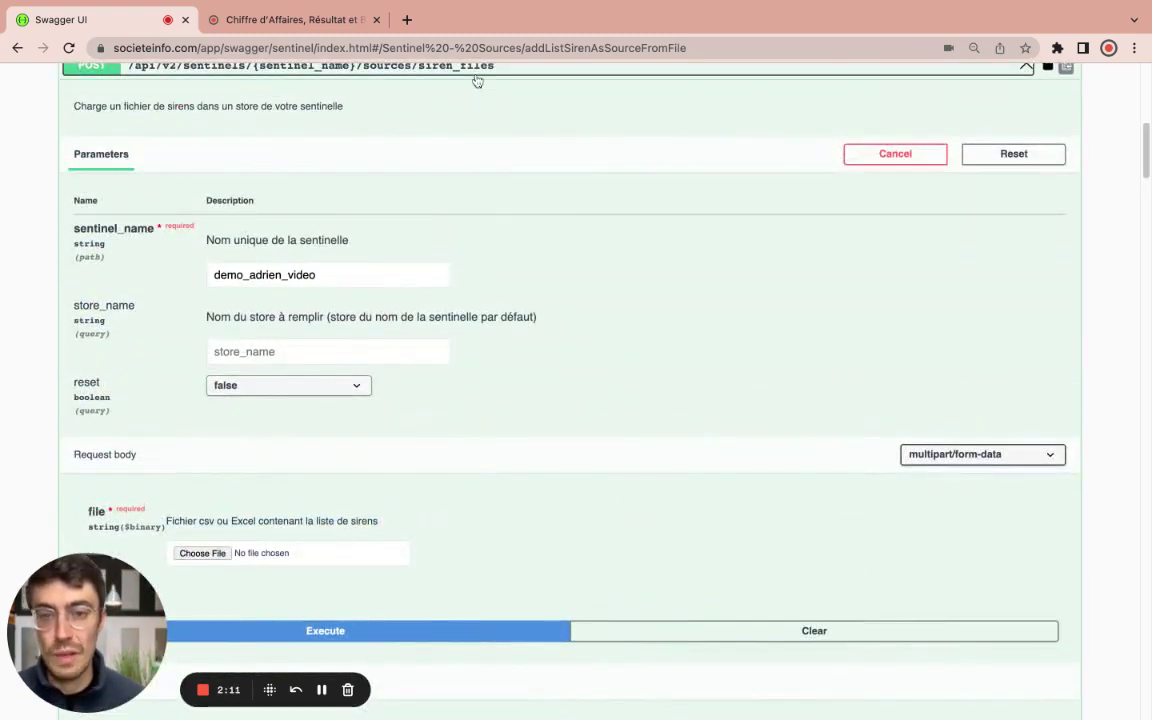
Step: Add properties LEGAL, FINANCIAL, RISK, PUBLICATIONS with reset false to demo_adrien_video
left_click(476, 78)
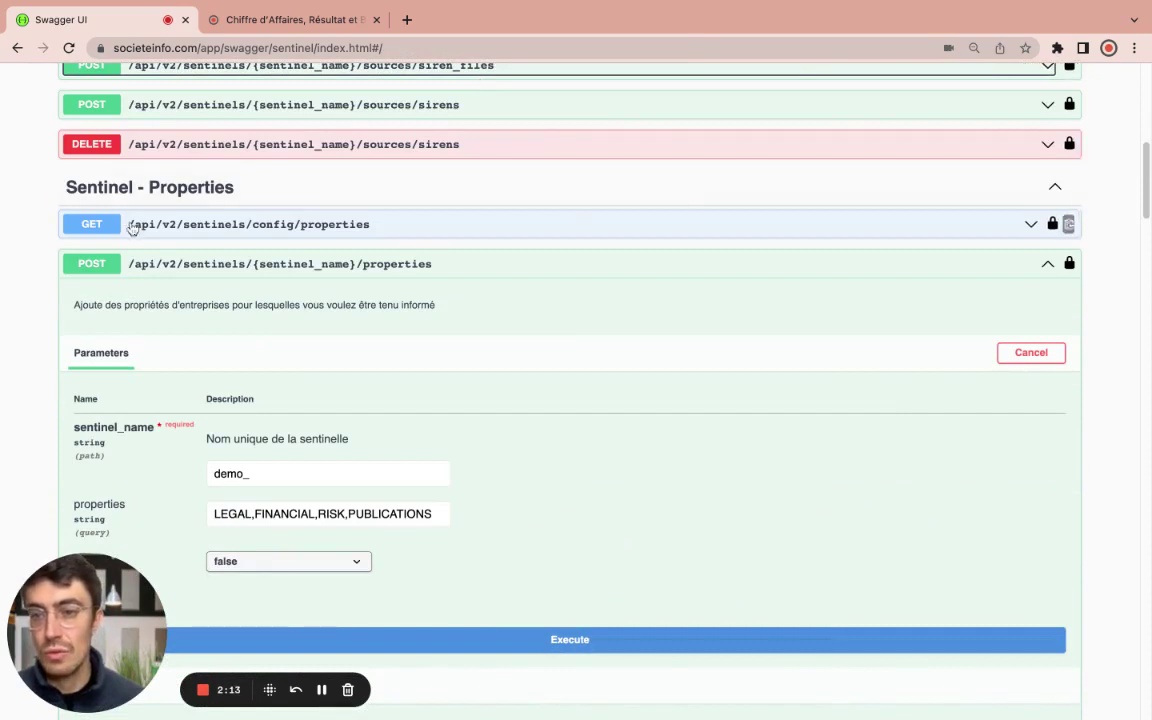
scroll(312, 245, "down", 1)
left_click(312, 242)
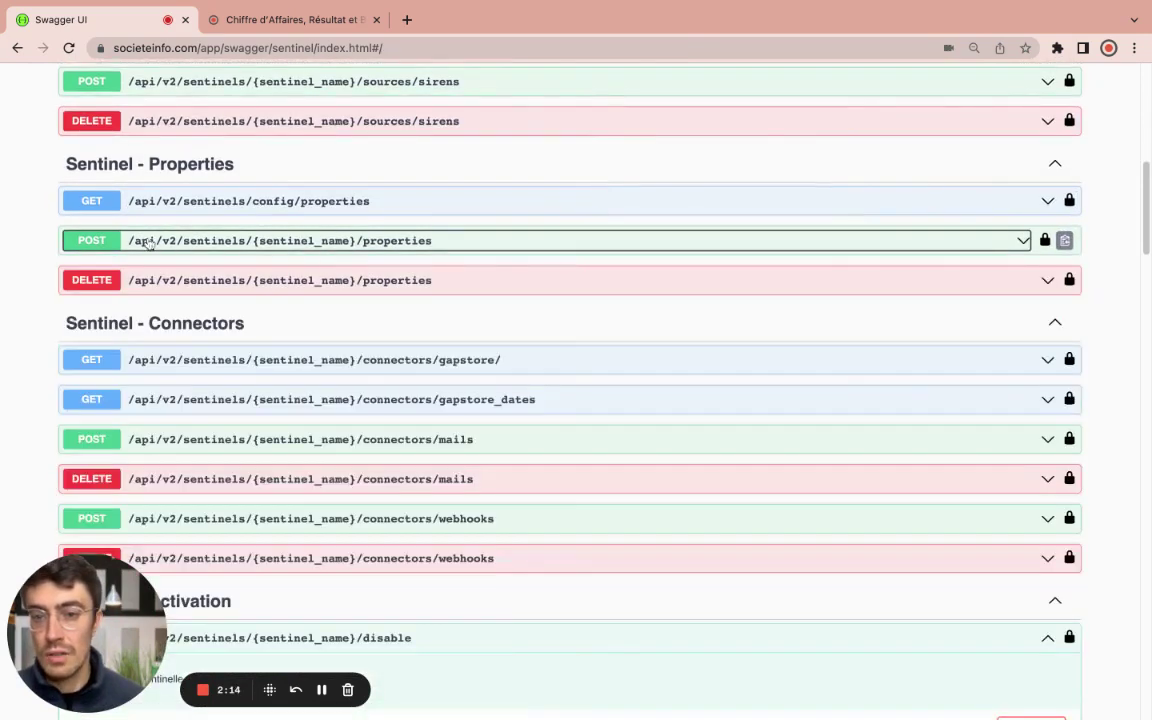
left_click(394, 246)
scroll(419, 350, "down", 2)
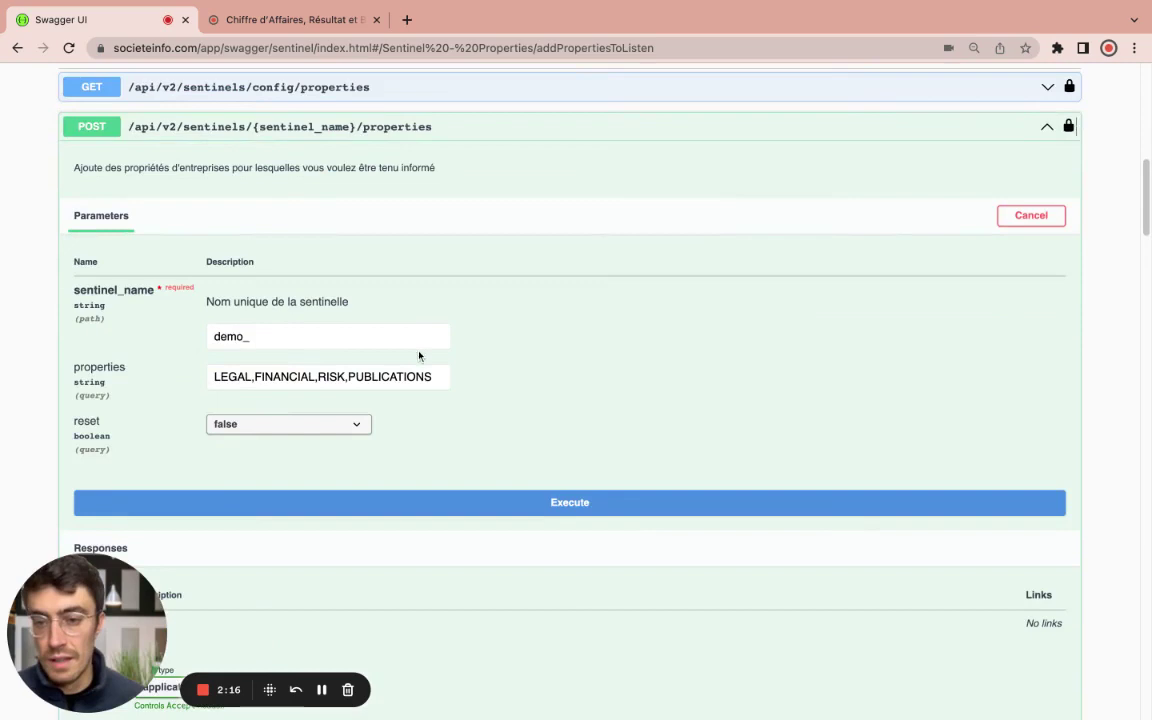
left_click(245, 340)
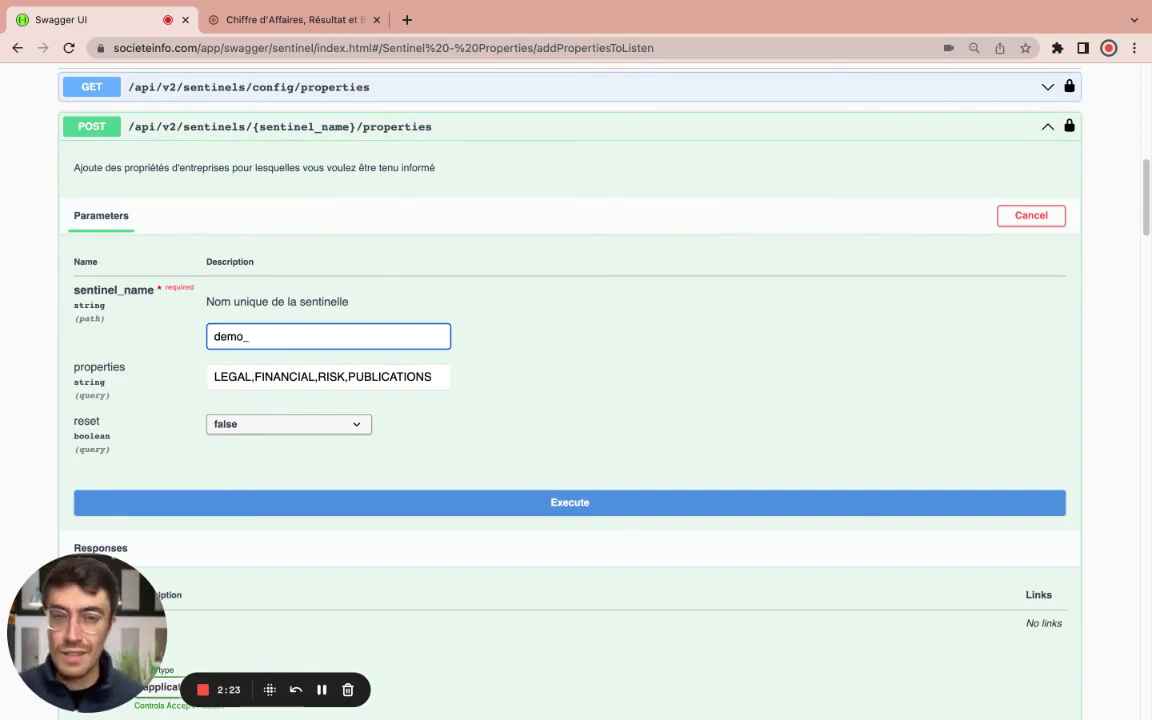
type("adrien")
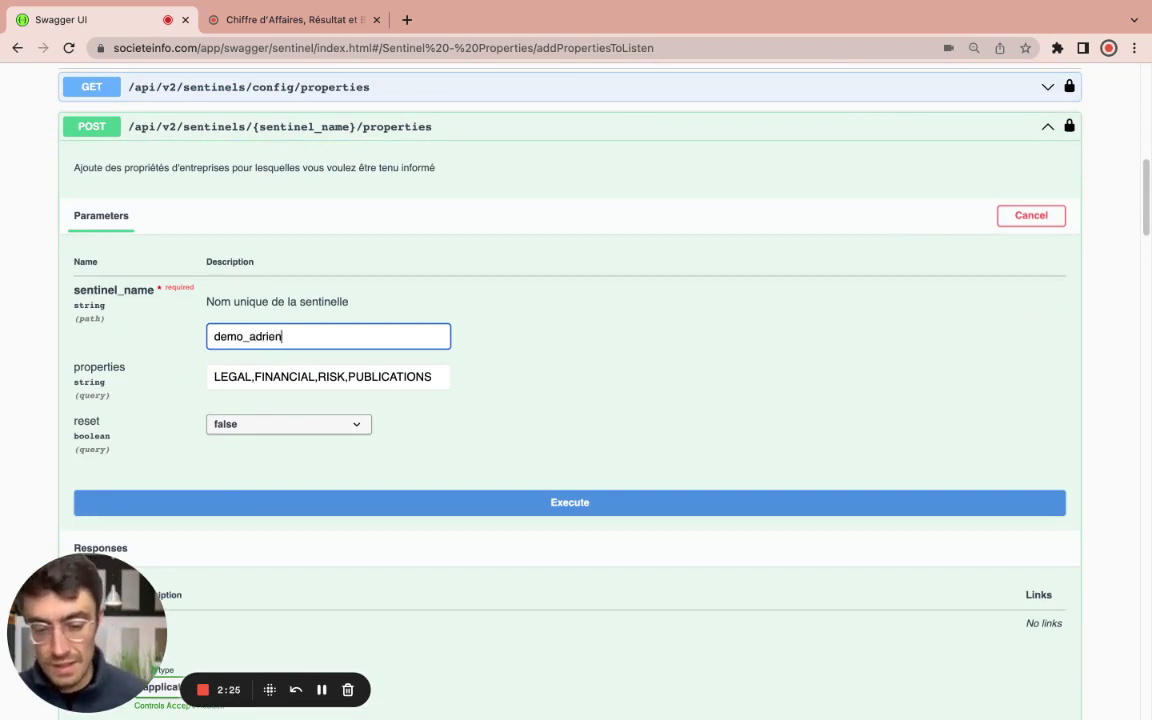
type("_video")
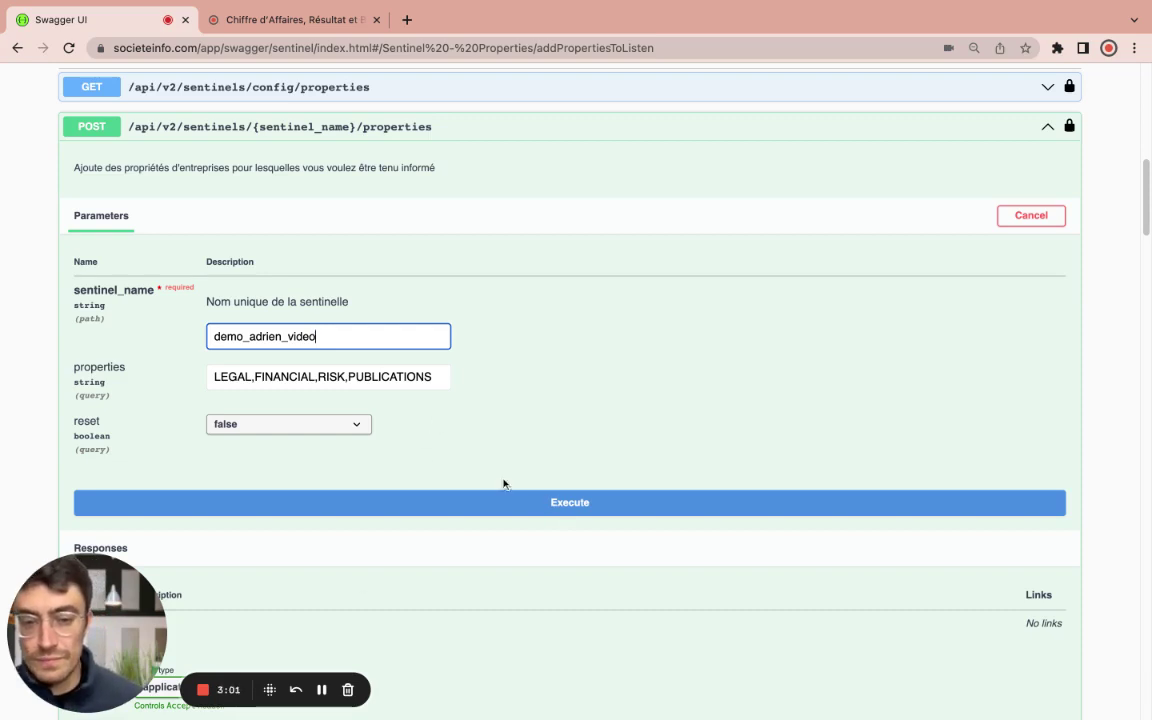
left_click(362, 377)
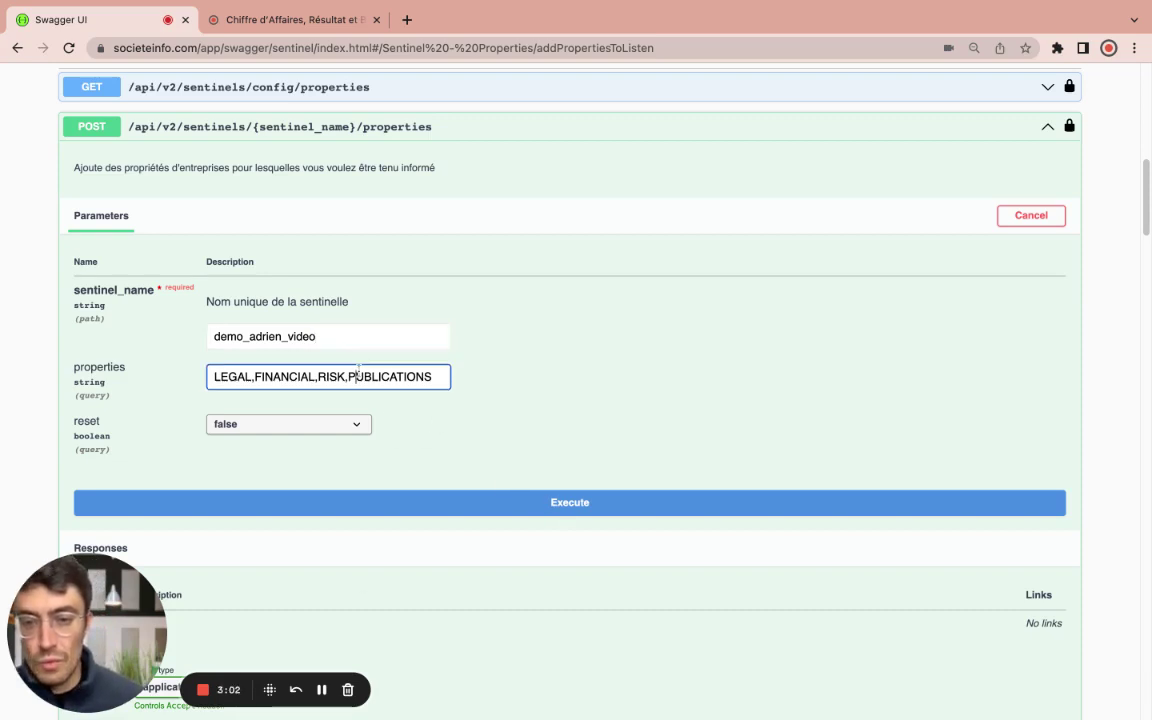
left_click(568, 506)
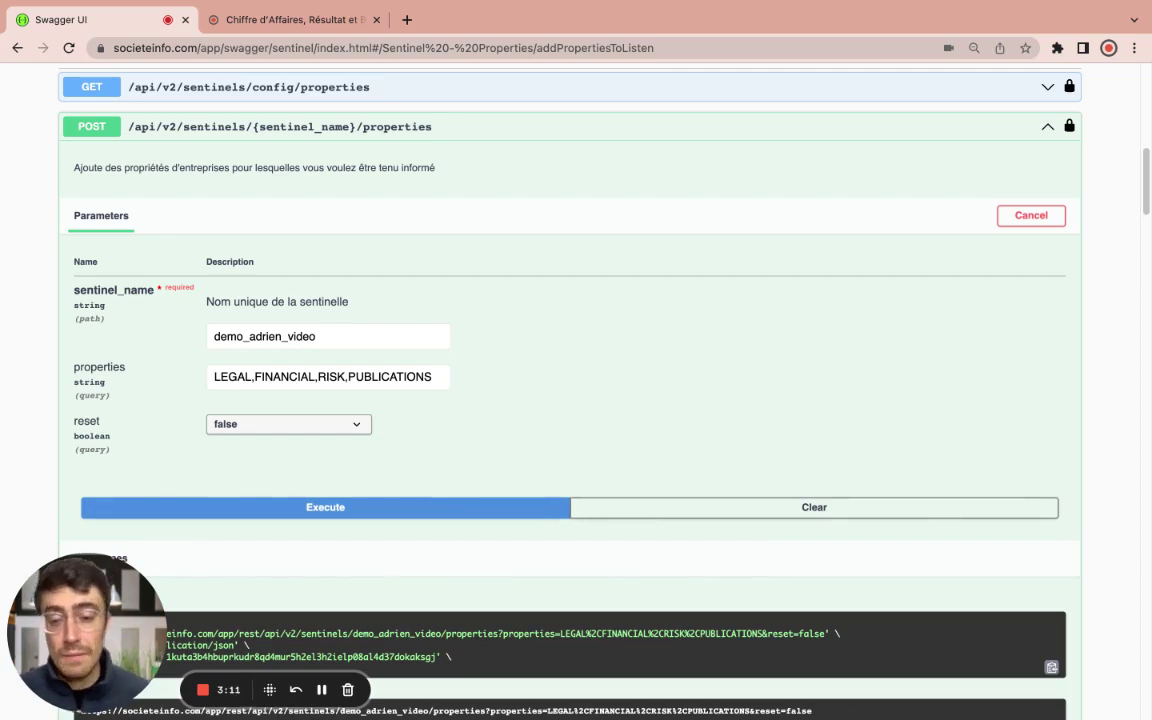
Step: Check the properties request's 200 response and collapse the add-properties endpoint
scroll(386, 520, "down", 5)
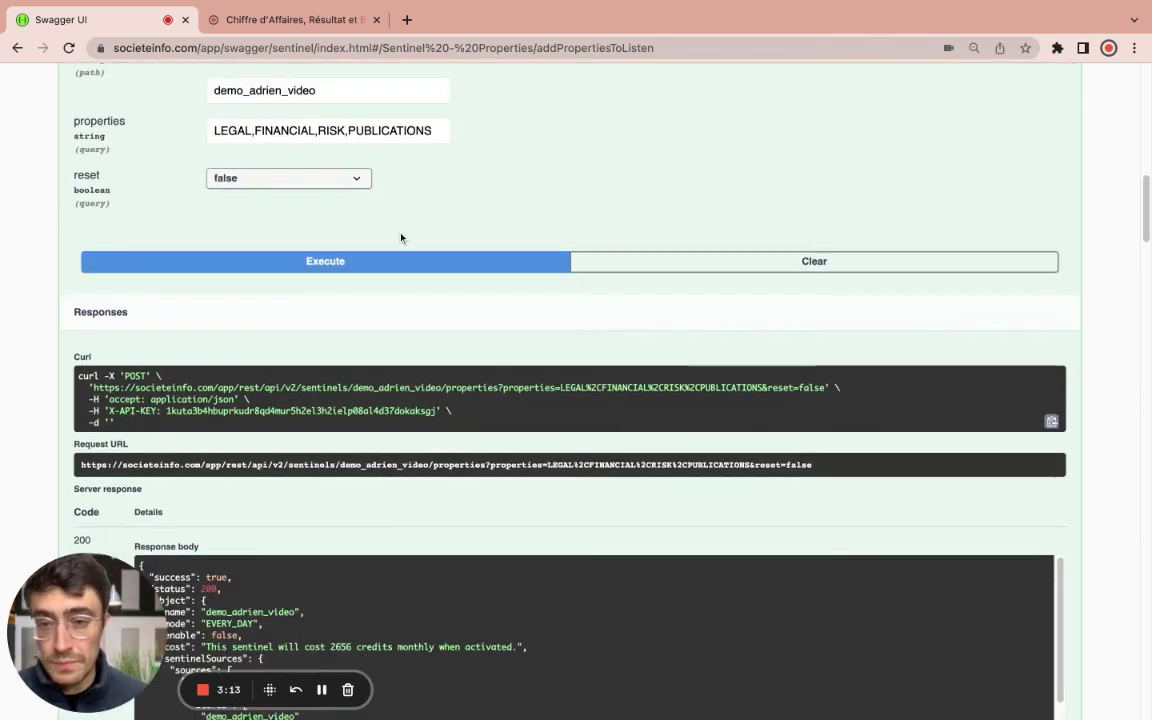
scroll(405, 240, "up", 6)
left_click(476, 180)
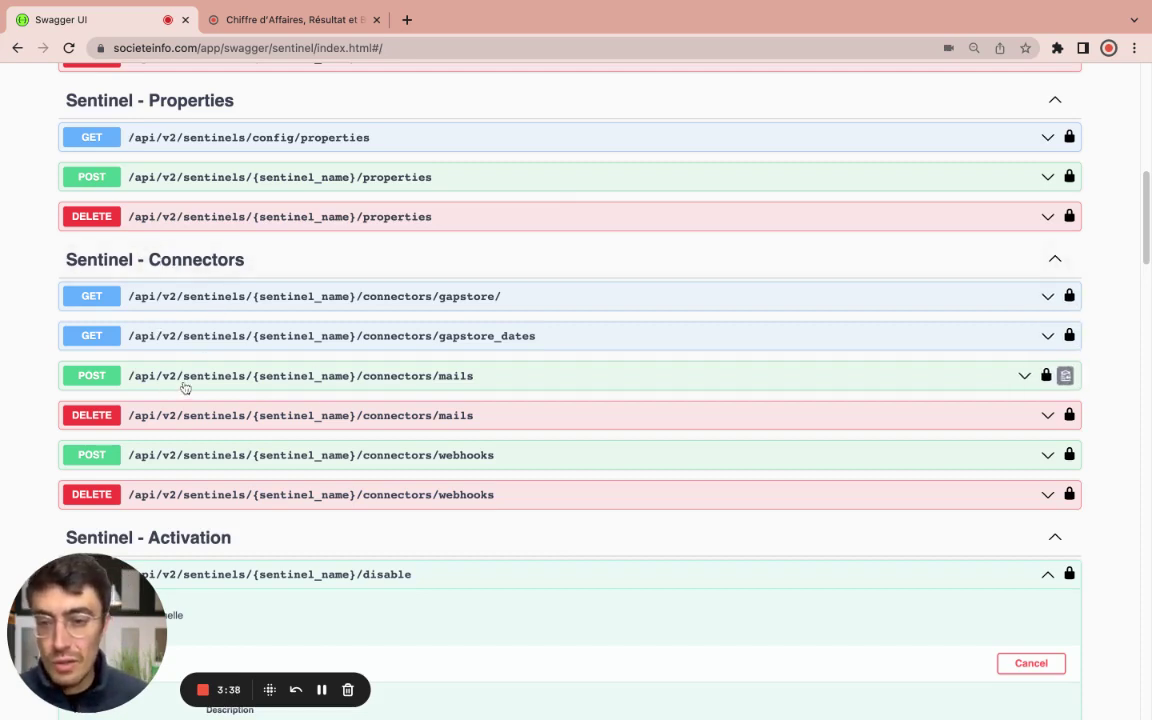
Step: Send a mail-connector request for demo_adrien_video with a single demo e-mail address
left_click(408, 384)
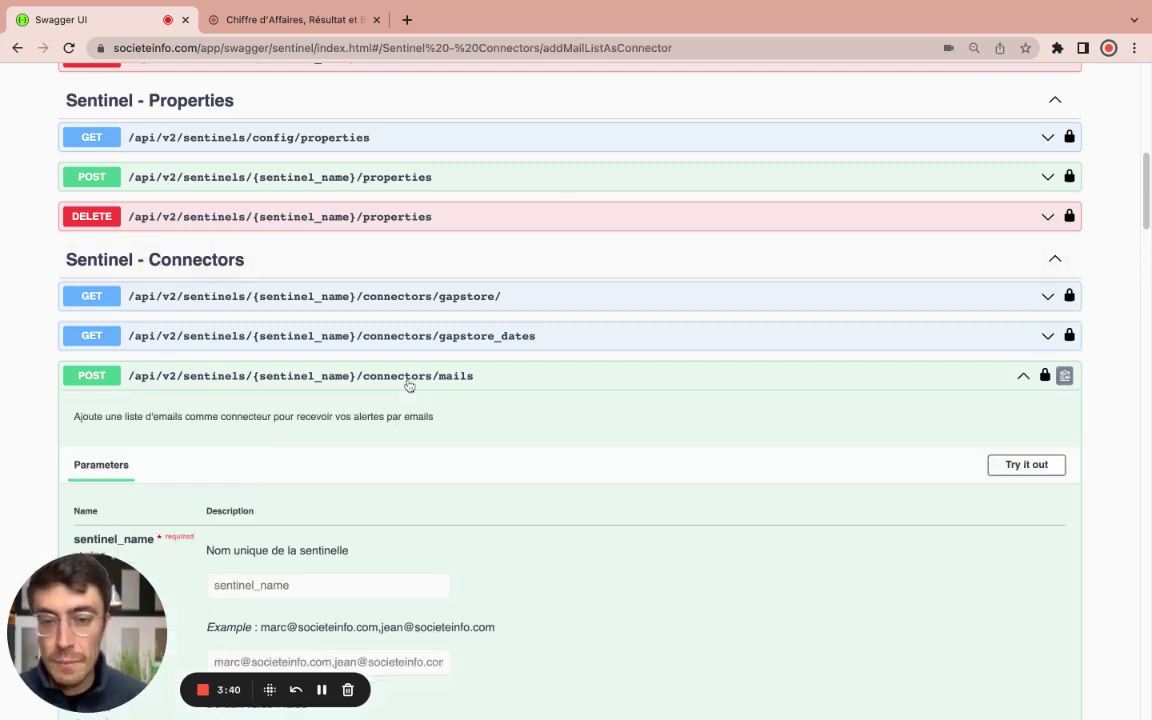
scroll(369, 368, "down", 5)
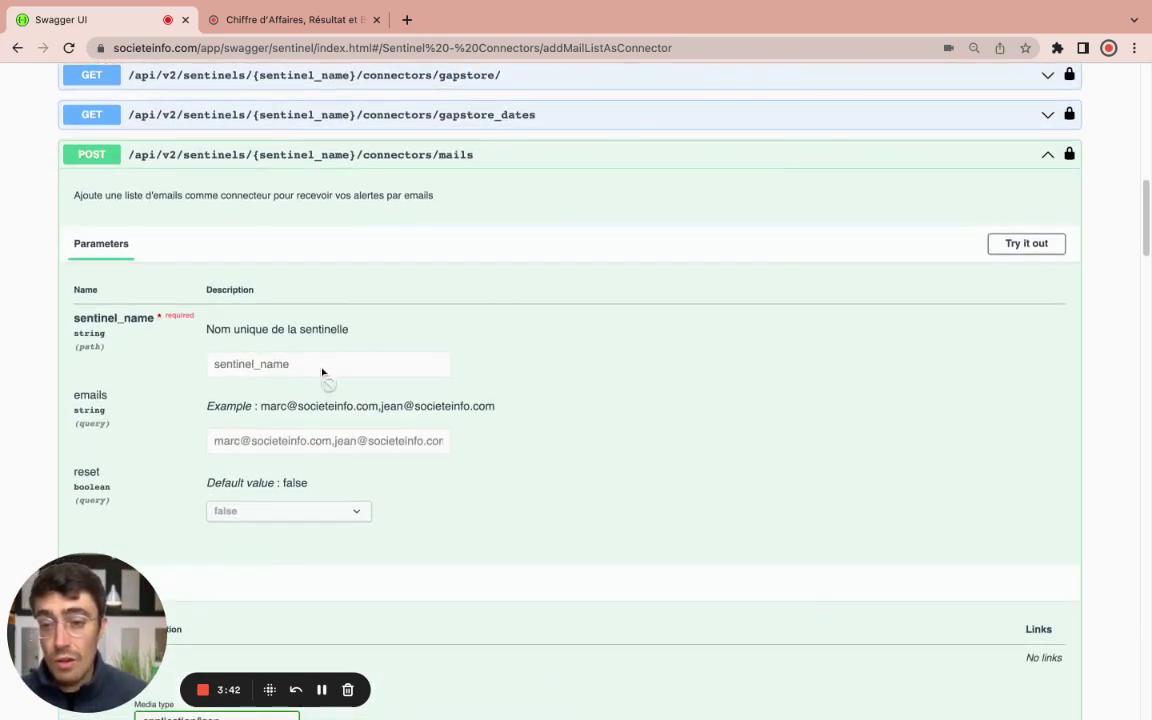
left_click(1026, 243)
left_click(281, 366)
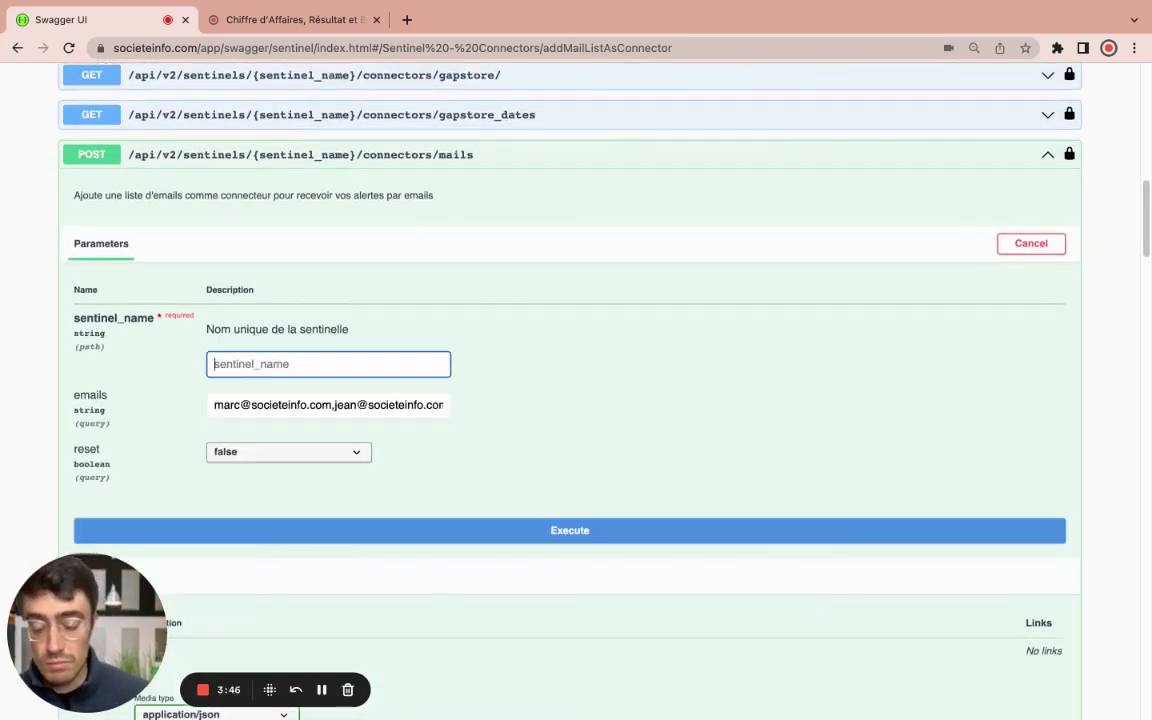
type("demo_")
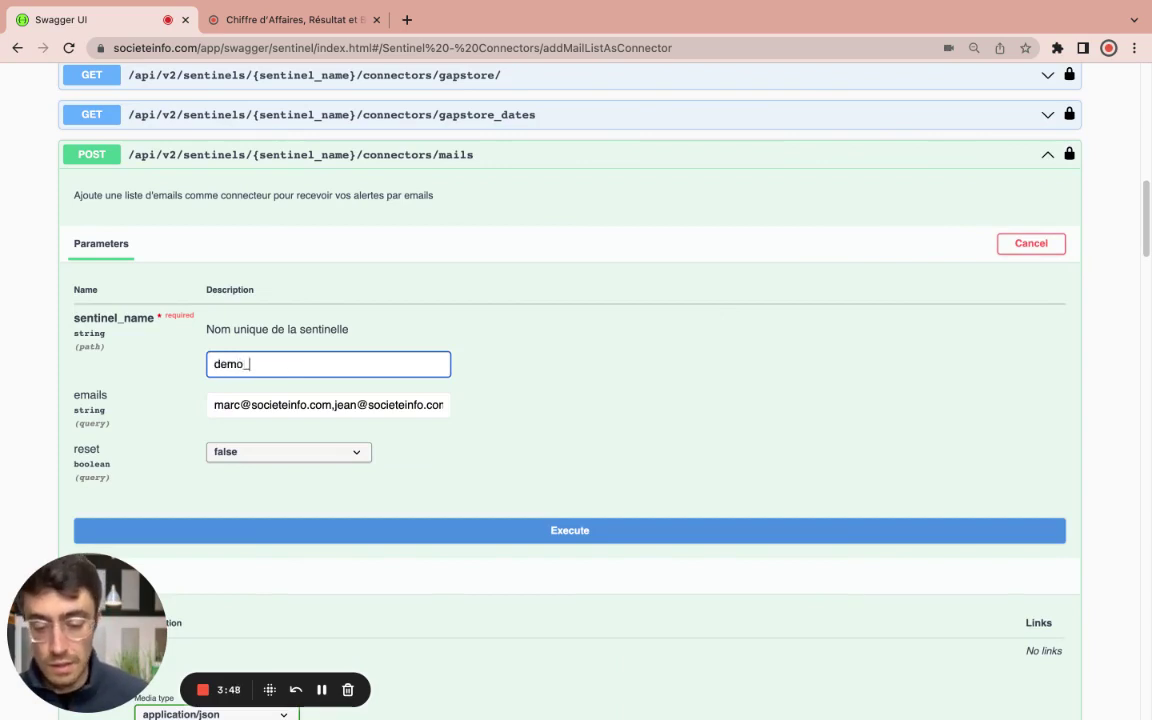
type("adrien_video")
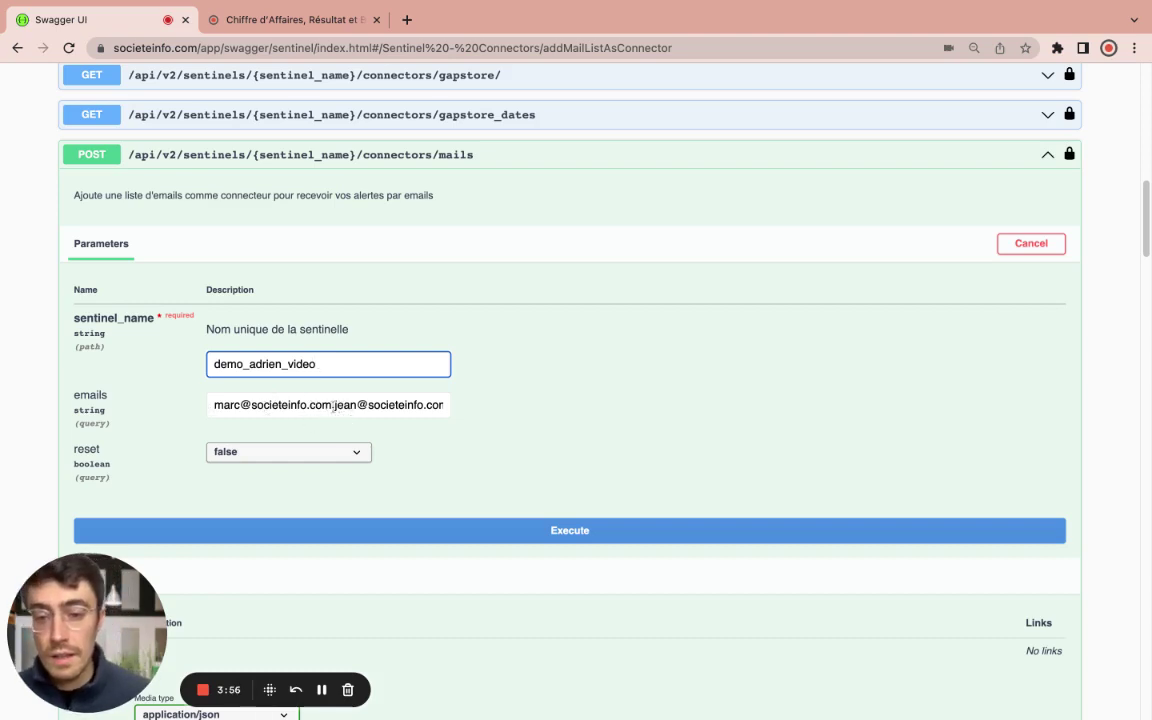
left_click_drag(350, 410, 200, 404)
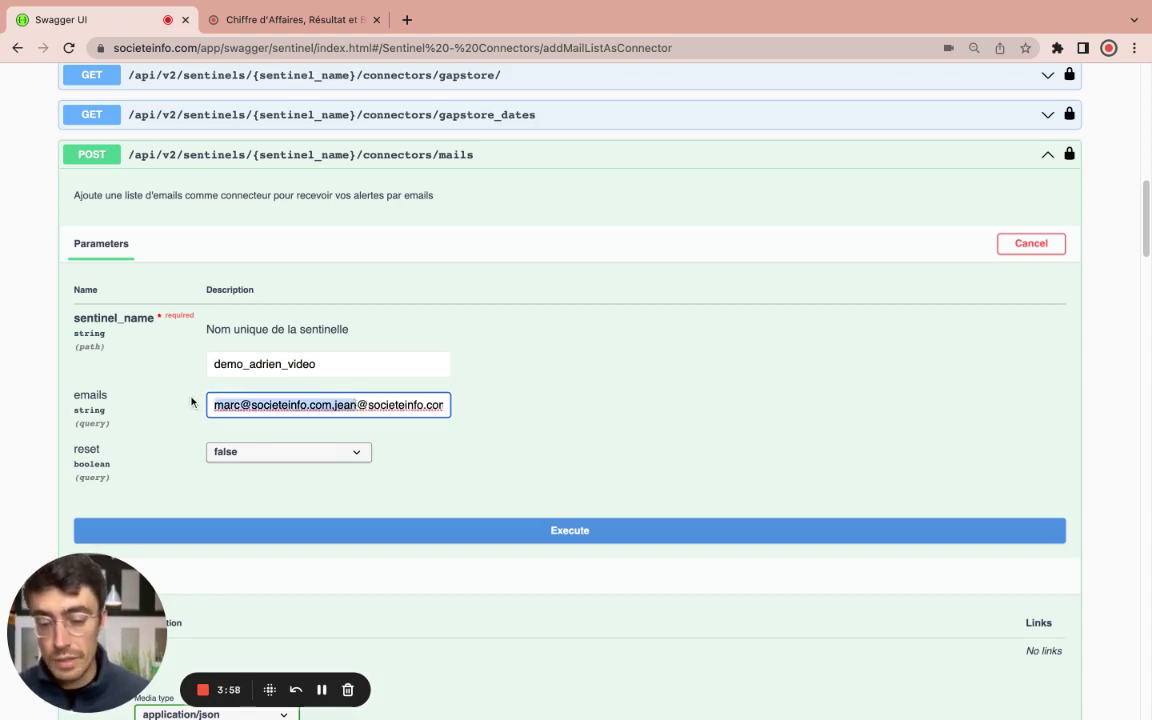
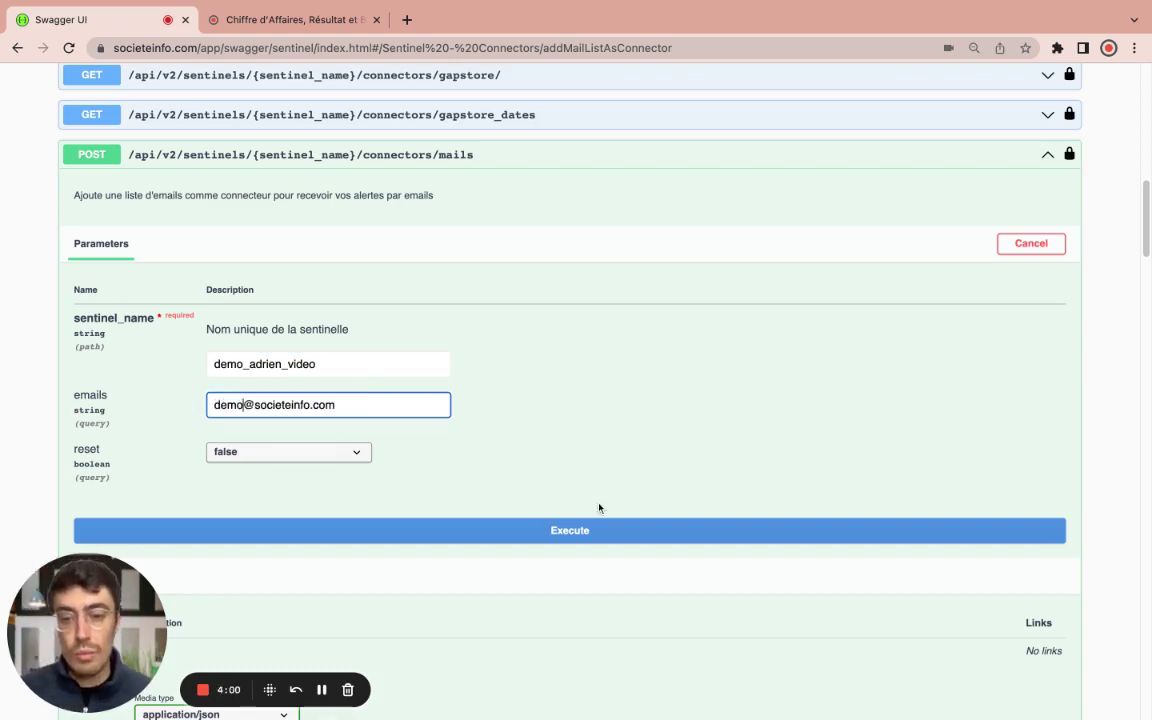
left_click(535, 519)
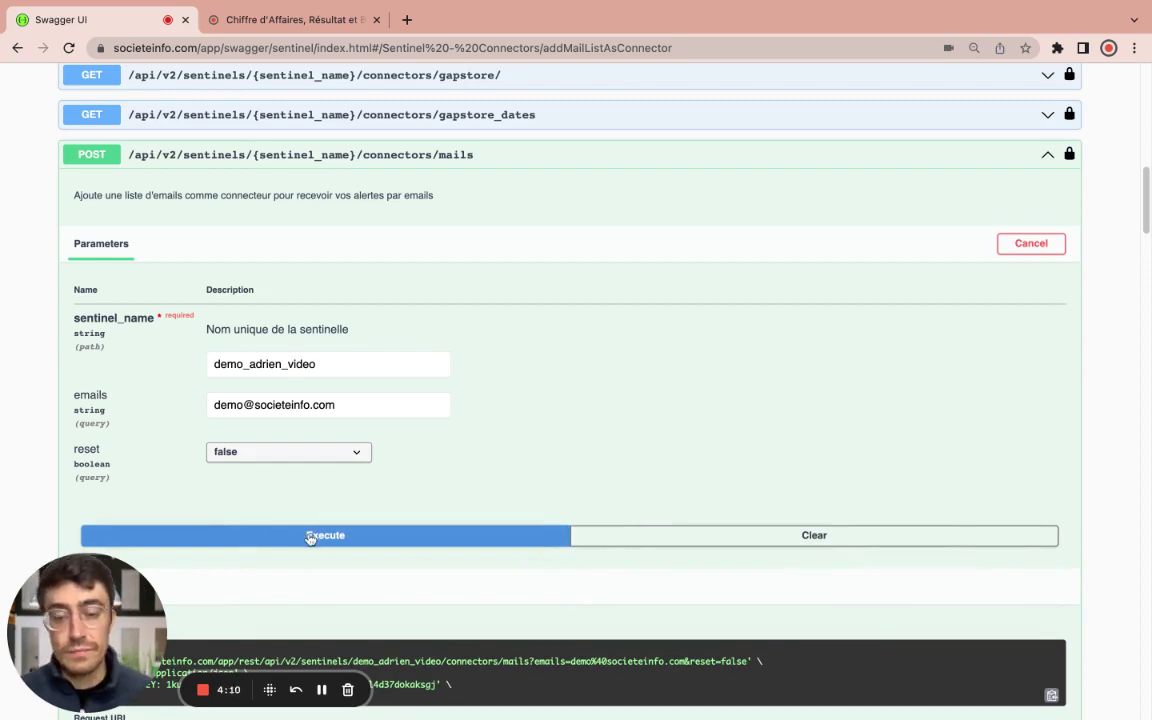
Step: Review the mail-connector response and collapse that endpoint
scroll(309, 548, "down", 5)
scroll(314, 537, "up", 3)
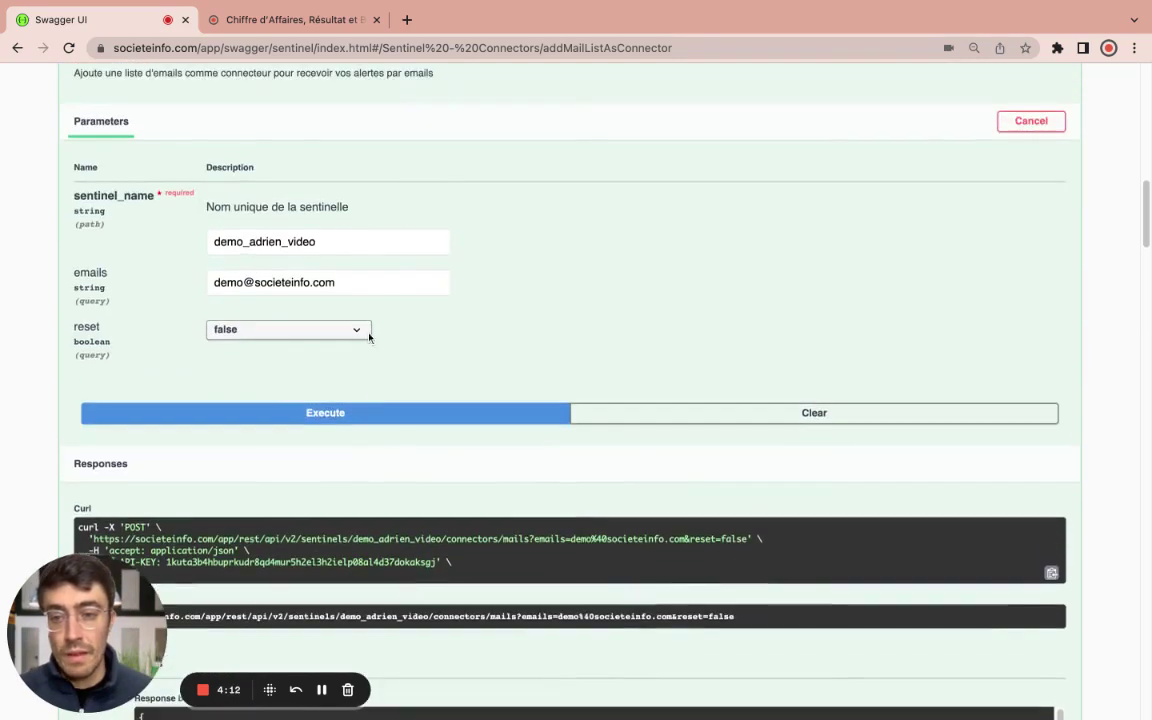
scroll(419, 211, "up", 4)
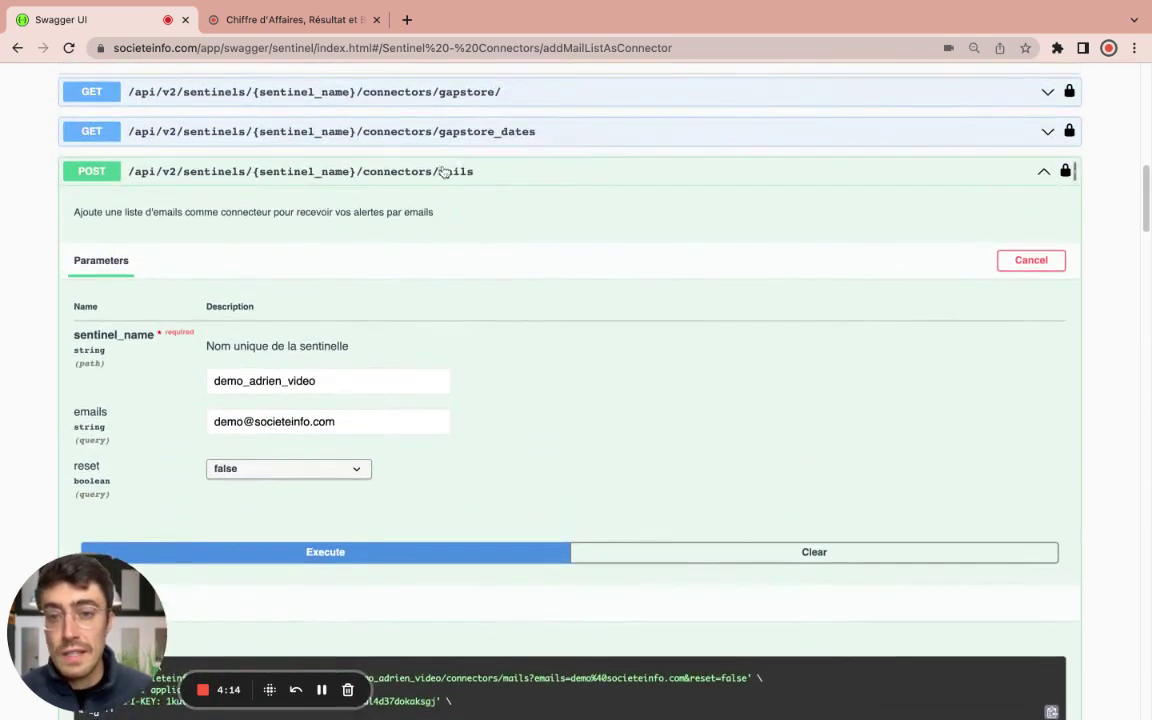
left_click(443, 172)
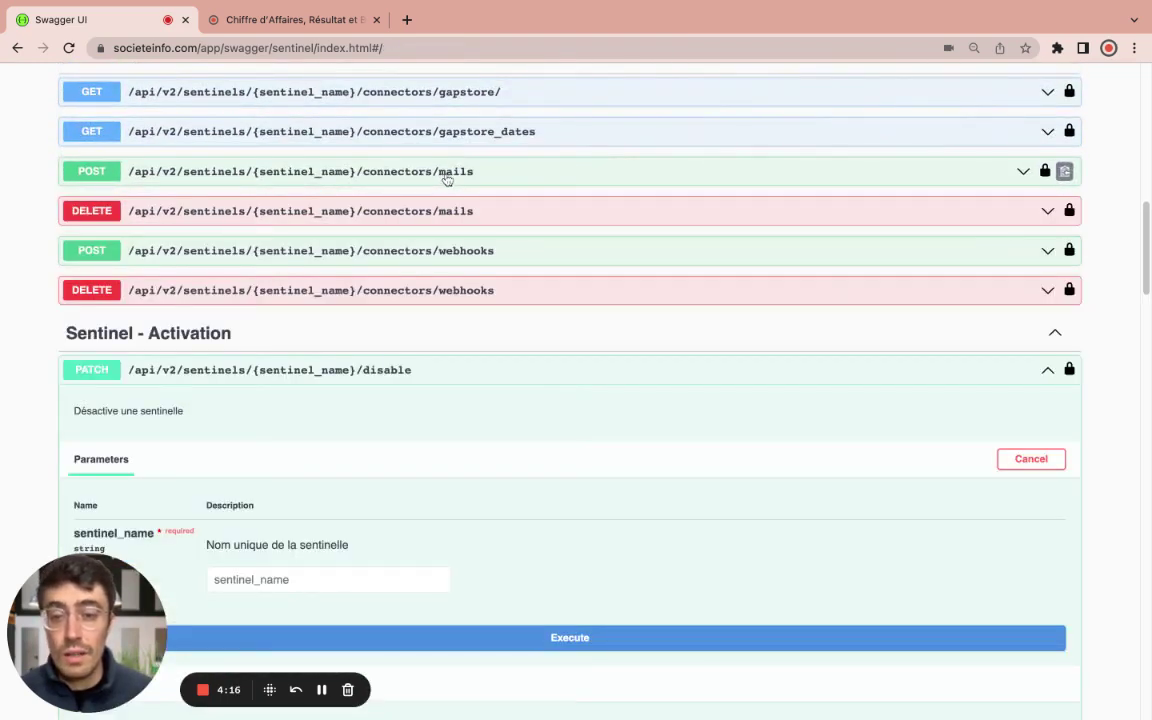
Step: Enable sentinel demo_adrien_video through PATCH /enable
left_click(363, 372)
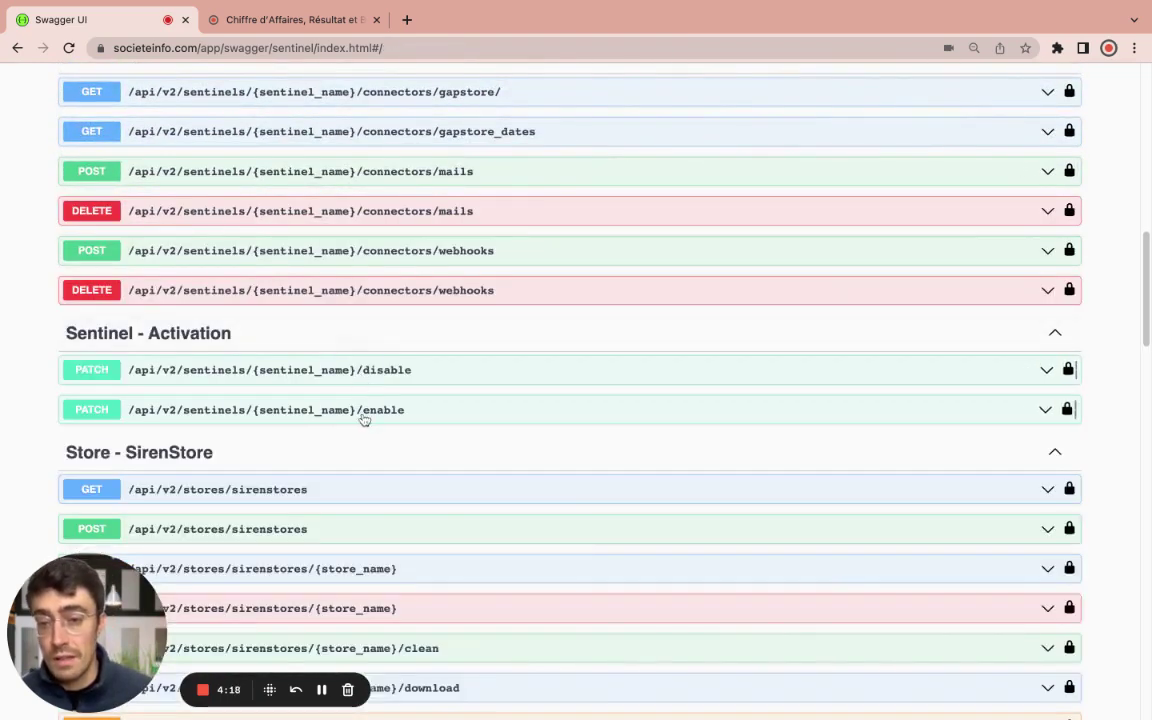
left_click(365, 418)
scroll(372, 425, "down", 3)
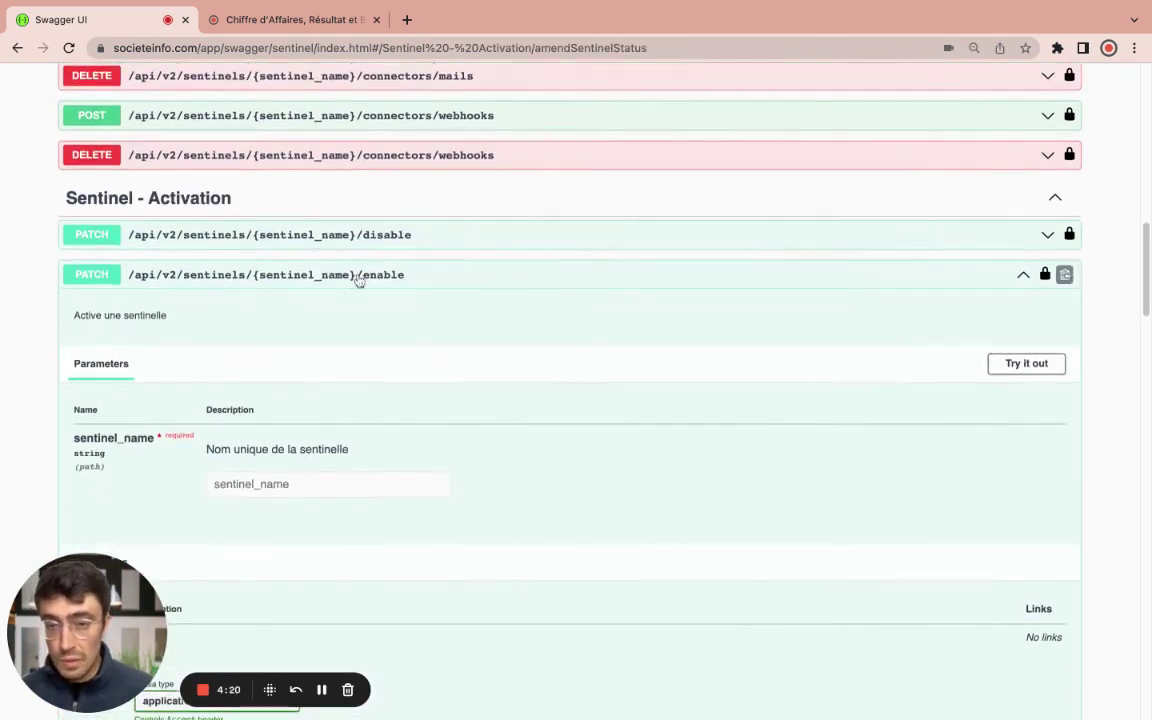
left_click(1027, 364)
left_click(321, 483)
type("de")
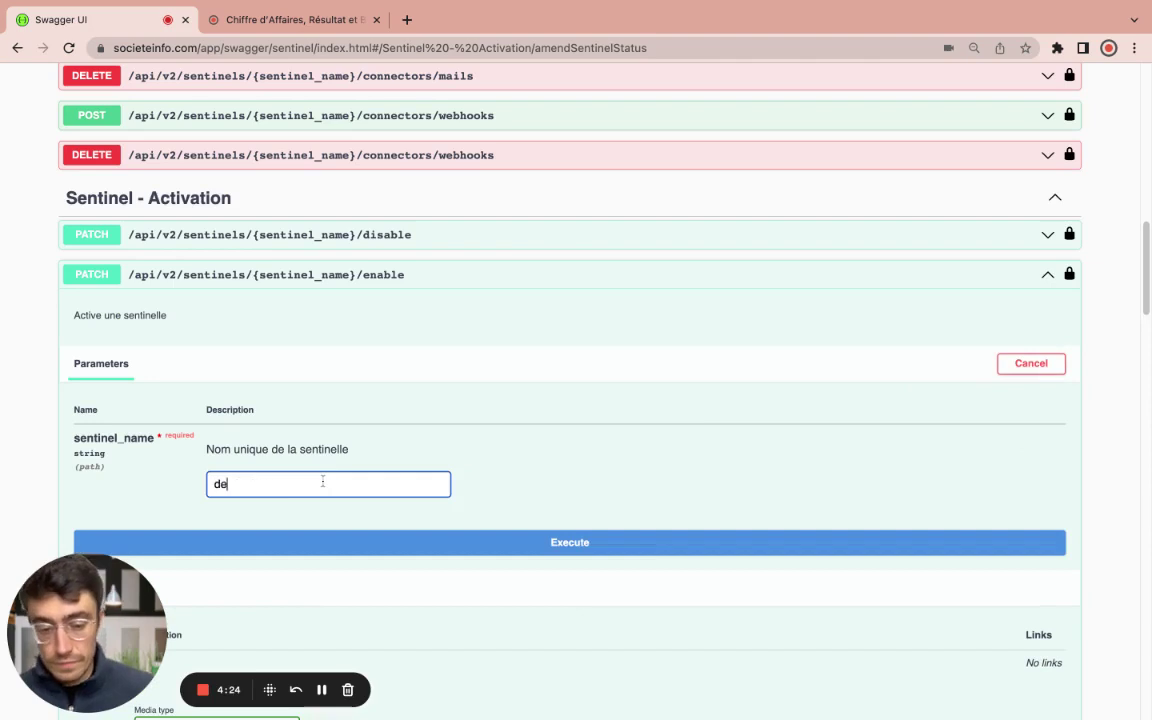
type("mo_adrien")
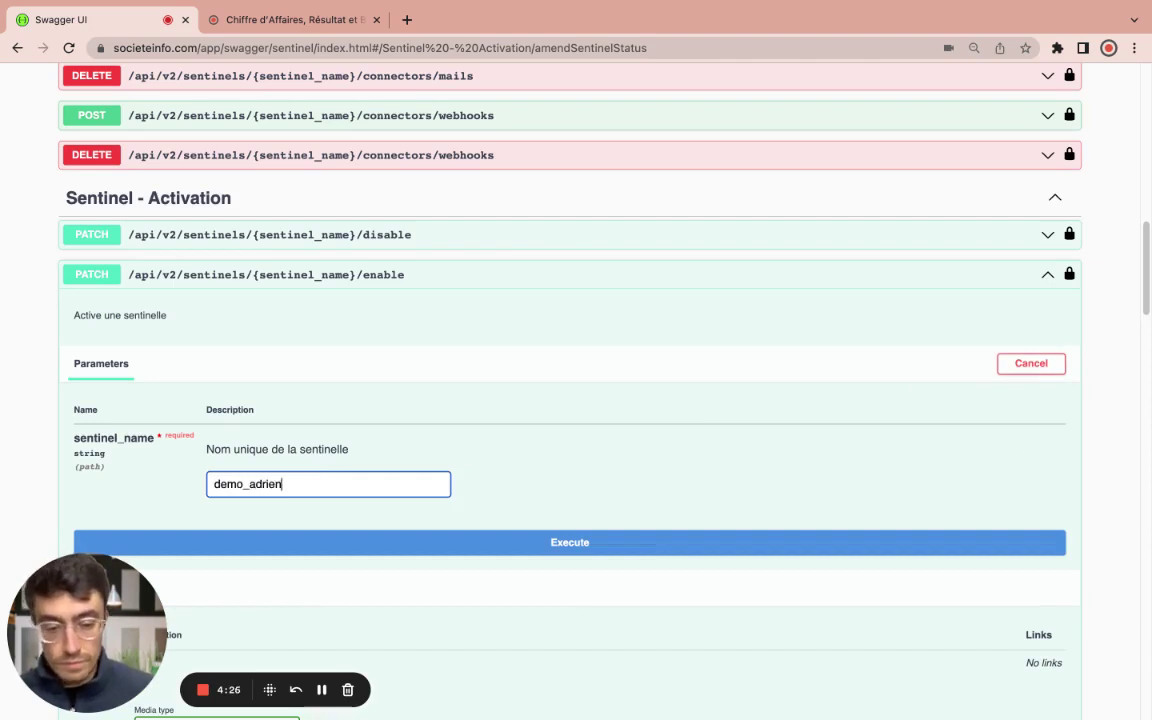
type("_video")
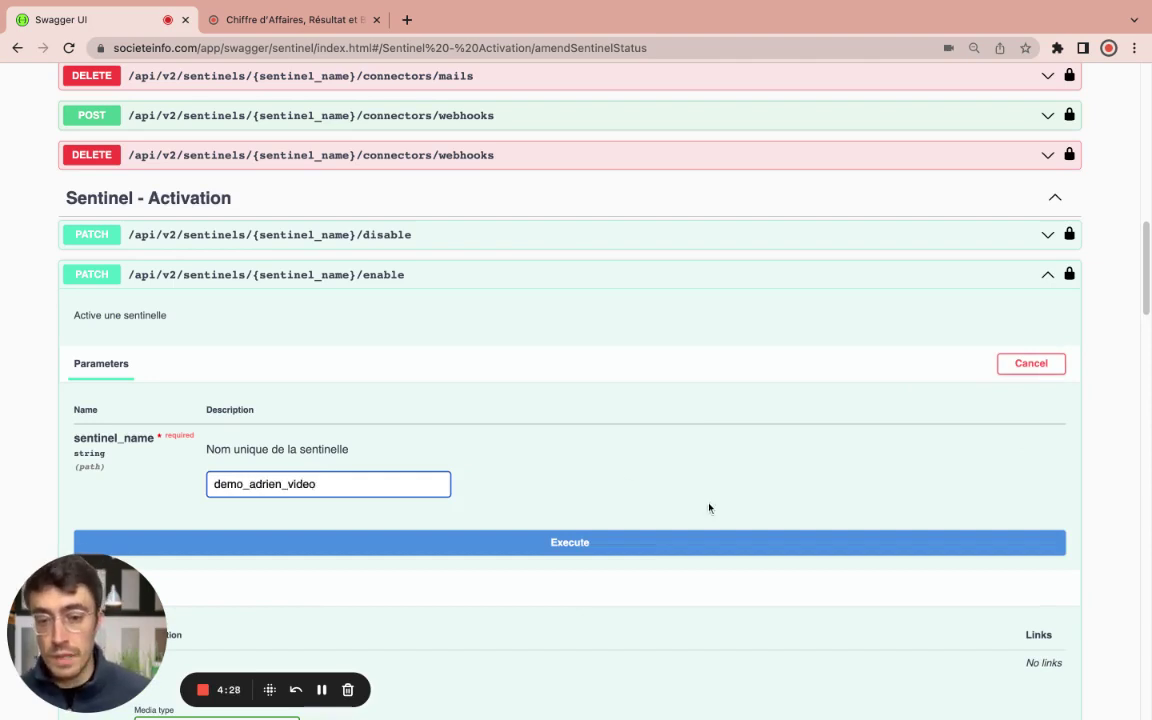
scroll(709, 508, "down", 2)
left_click(609, 478)
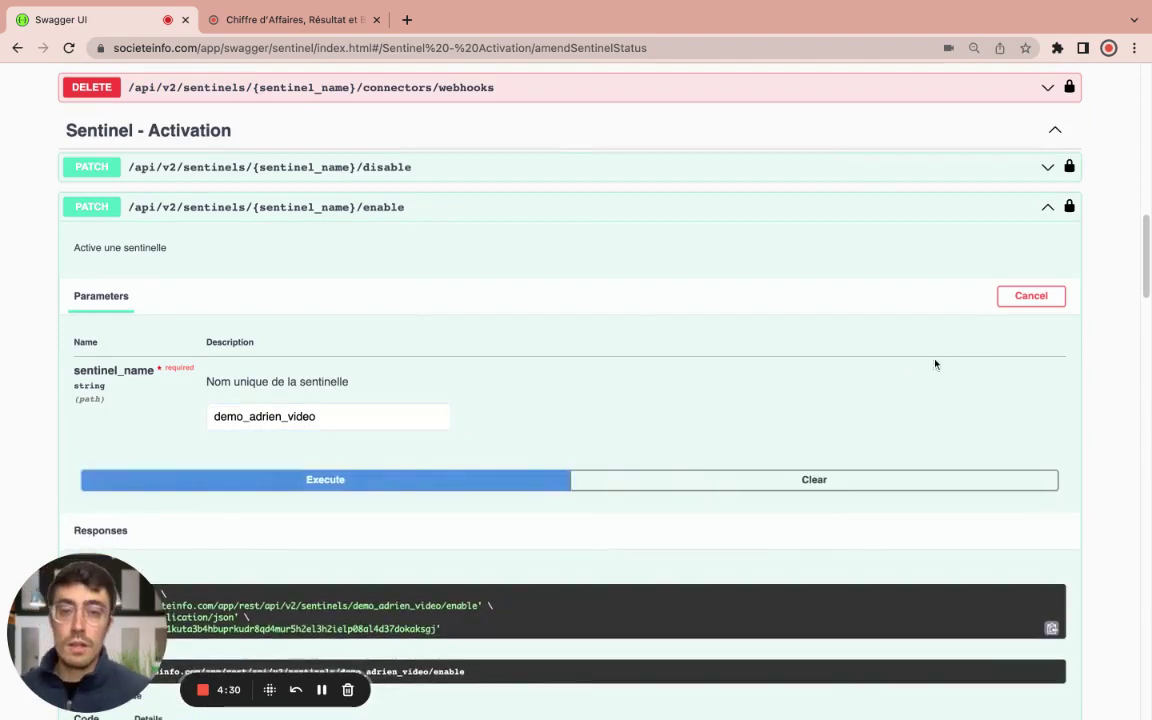